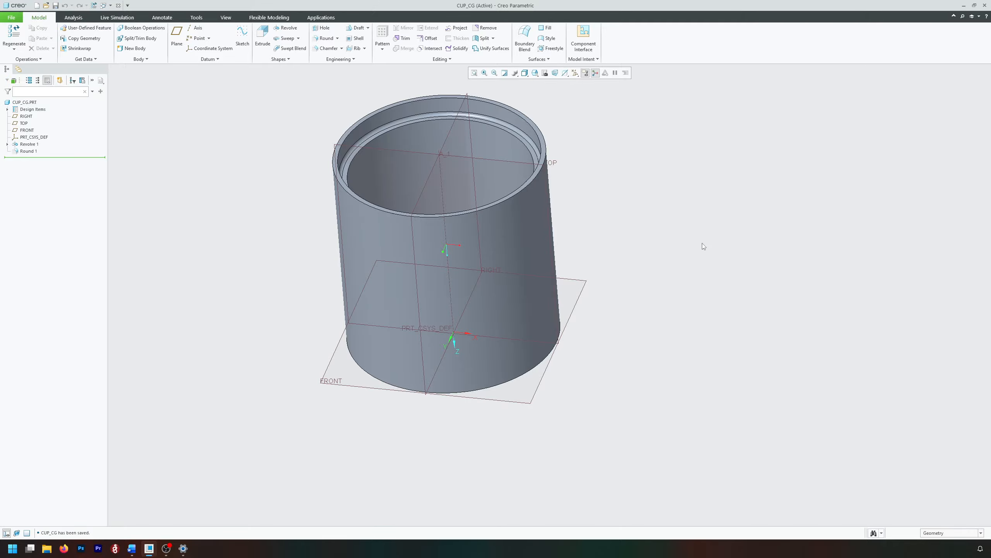
mouse_move(701, 243)
middle_mouse_down()
mouse_move(677, 225)
mouse_move(665, 229)
middle_mouse_up()
key("ctrl+d")
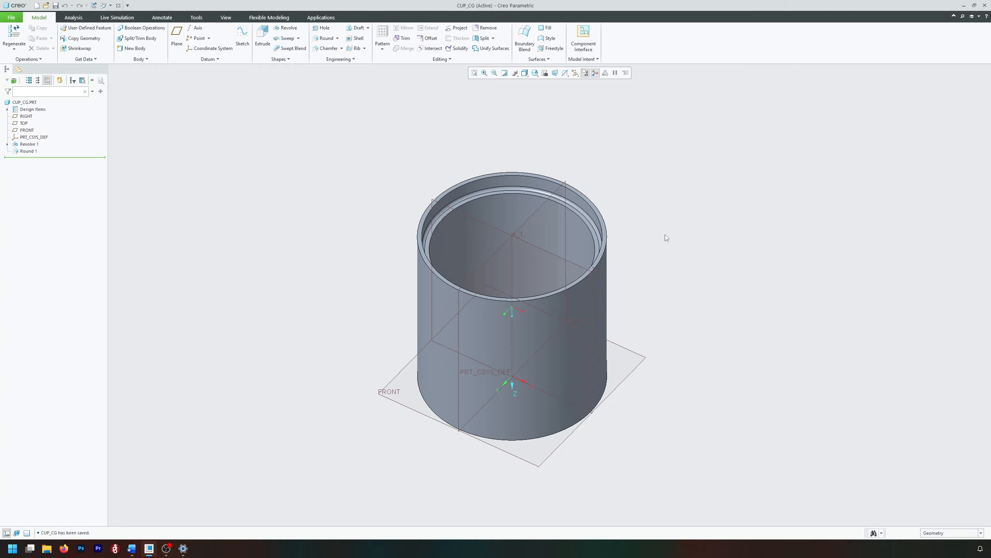
middle_click_drag(665, 234, 664, 233)
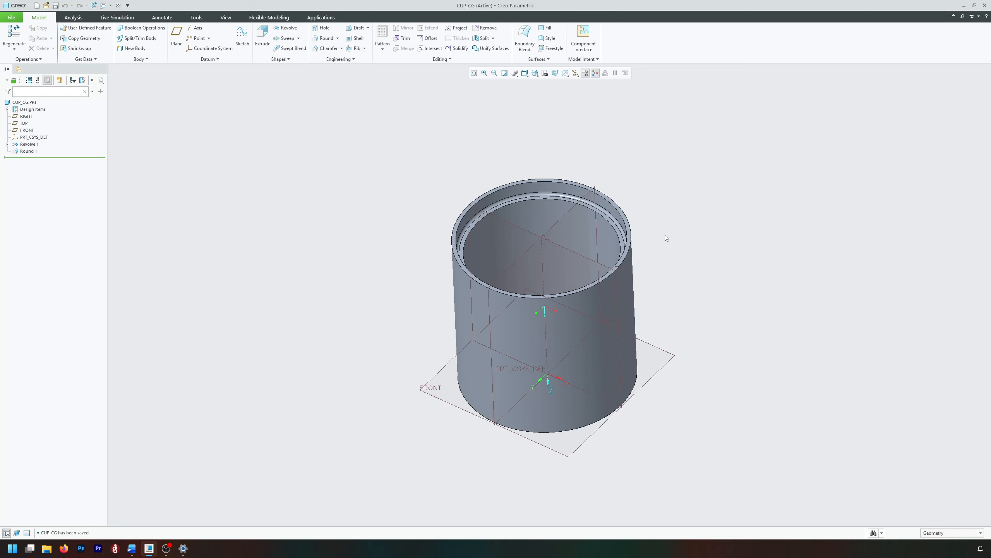
scroll(700, 204, "up", 1)
scroll(701, 204, "down", 2)
scroll(700, 204, "up", 1)
middle_click_drag(700, 205, 547, 189)
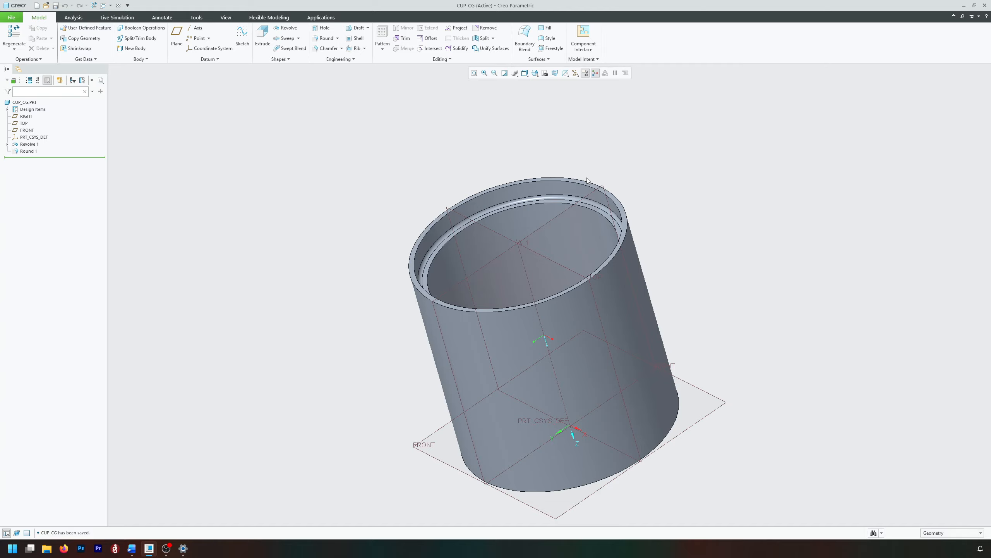
middle_click_drag(448, 123, 332, 96)
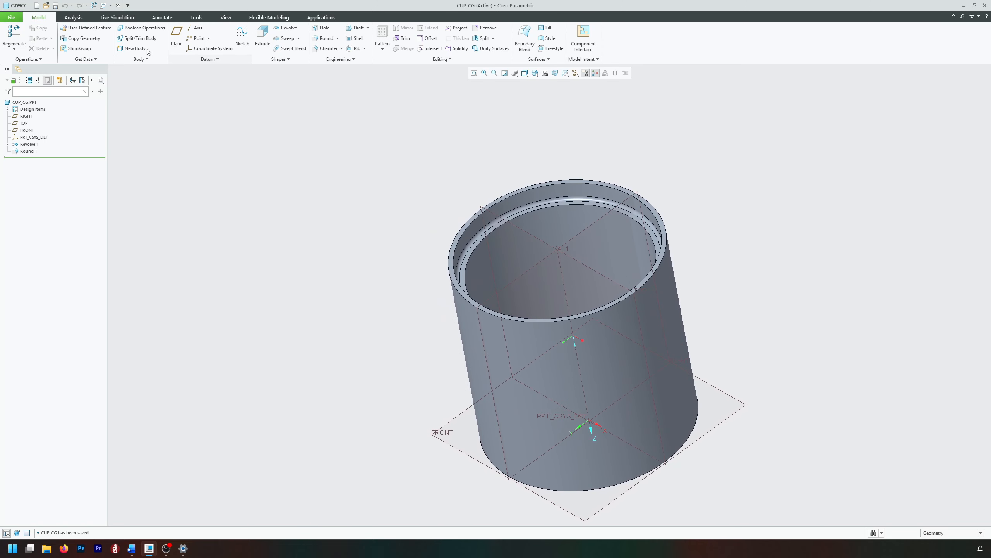
Create a new design assembly named Cup_Assembly using the default template
left_click(16, 19)
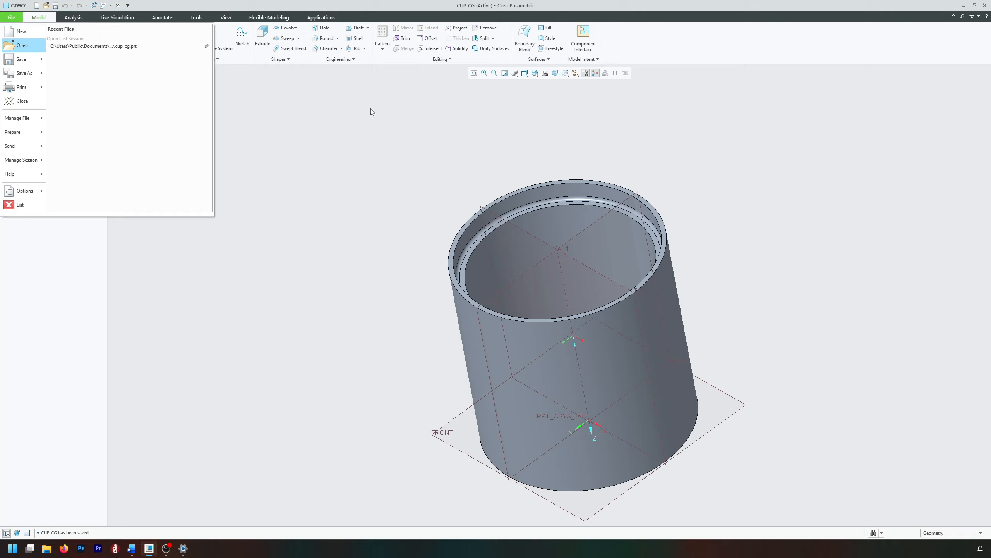
left_click(21, 33)
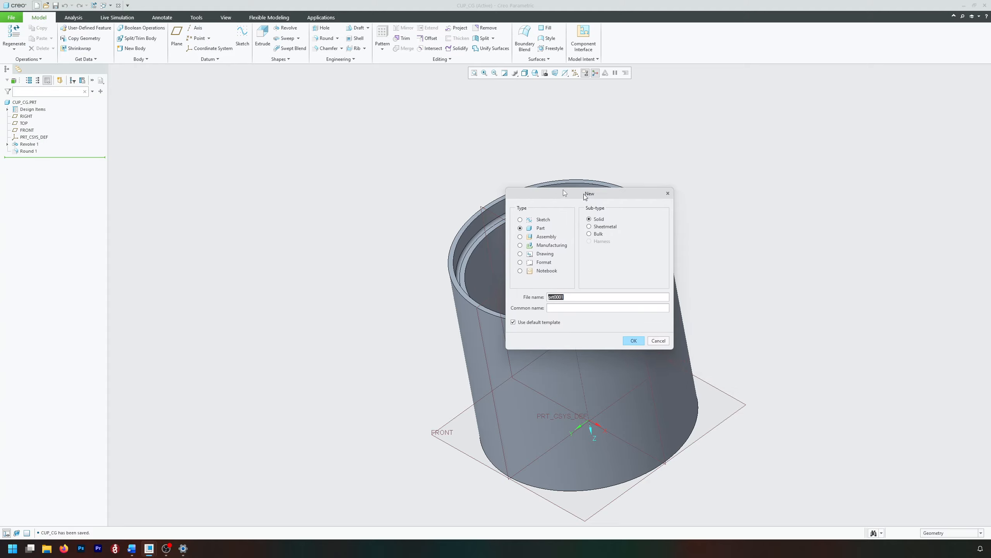
left_click(343, 197)
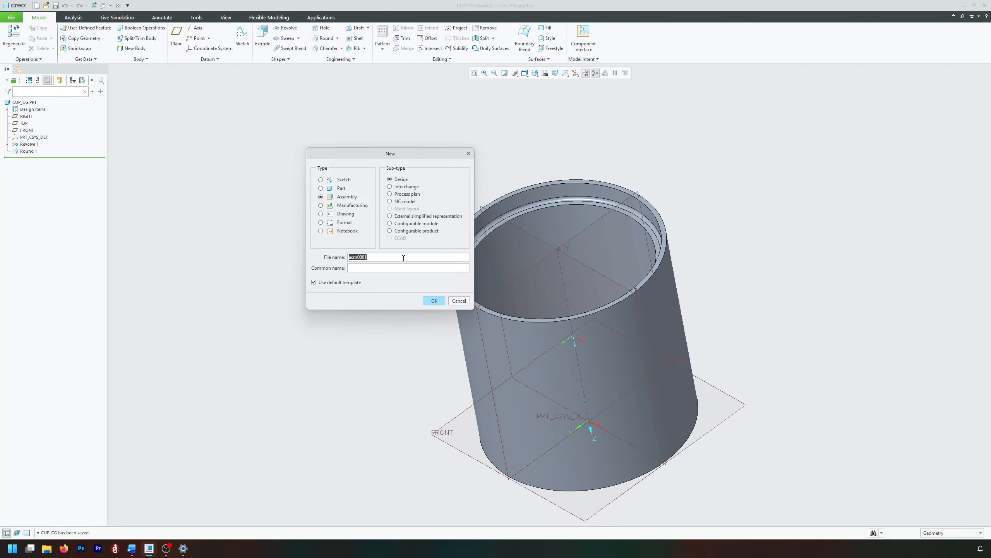
type("Cup_Assembly")
left_click(434, 300)
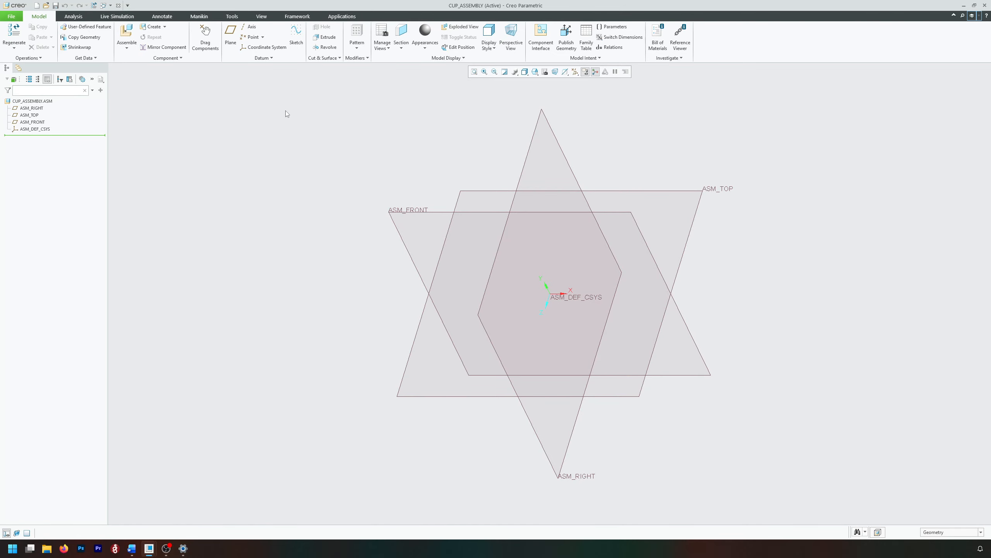
Assemble the part cup_cg.prt into the assembly with a Default placement constraint
left_click(127, 31)
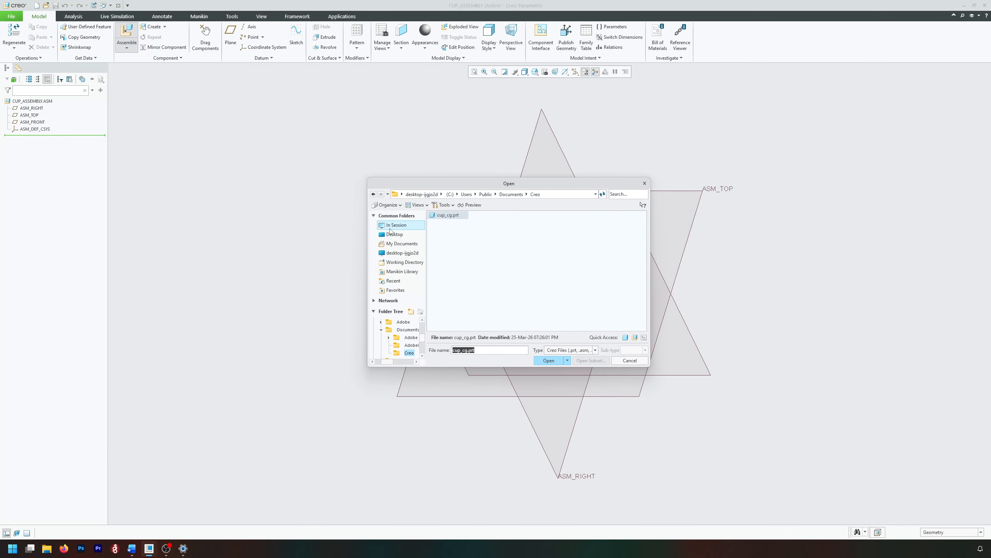
double_click(448, 223)
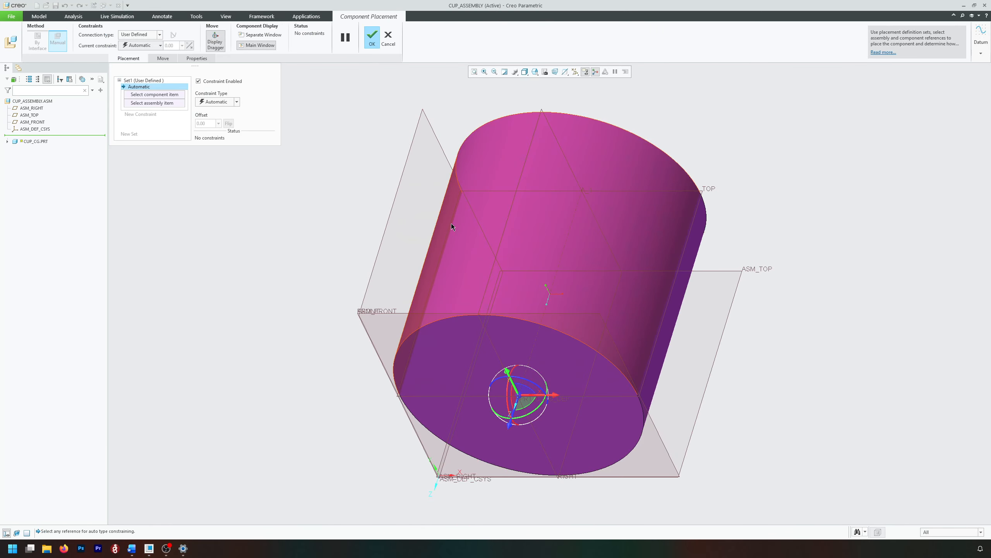
left_click(217, 102)
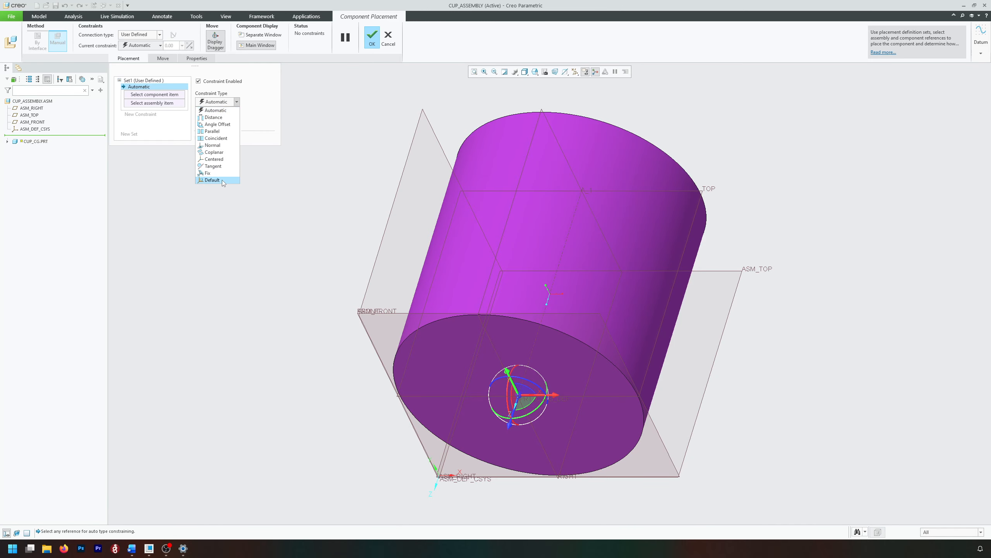
left_click(221, 180)
left_click(378, 39)
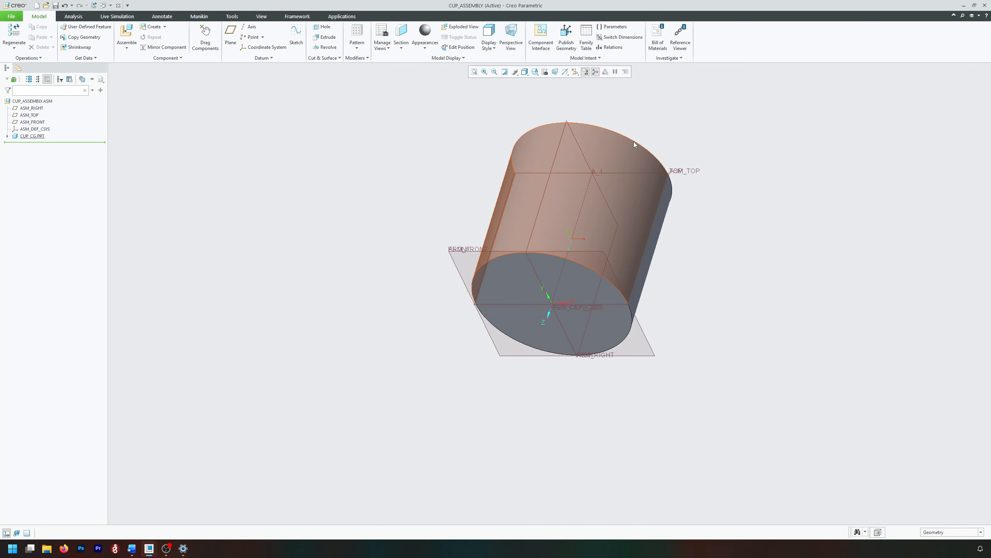
Create a solid part component named Lid_cg in the assembly, copied from the existing solid part template
middle_click_drag(728, 144, 728, 144)
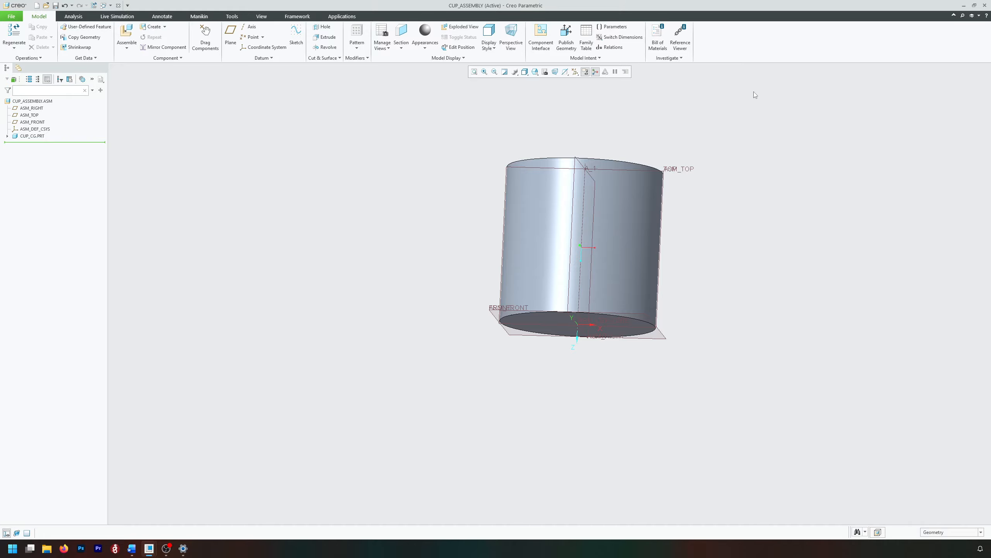
middle_click_drag(753, 93, 657, 127)
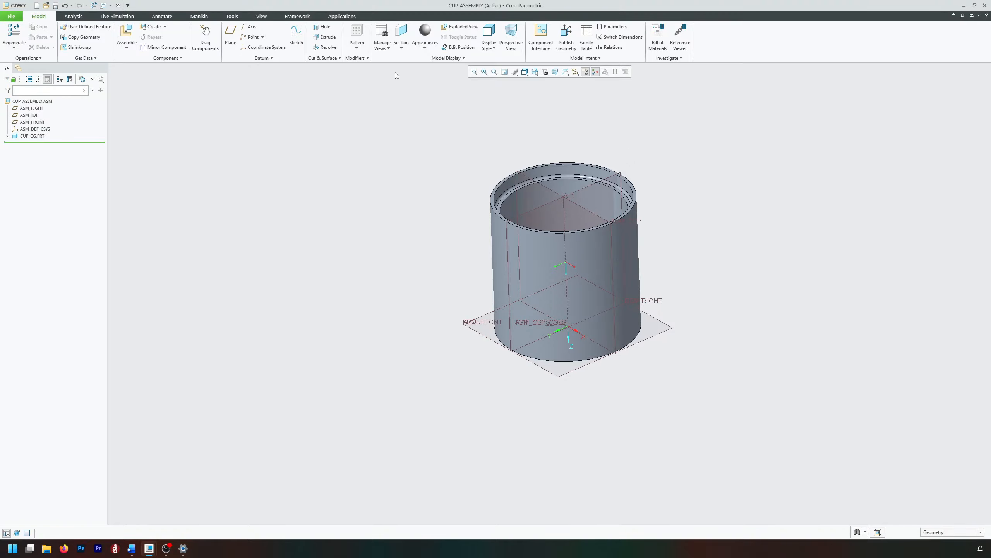
left_click(151, 27)
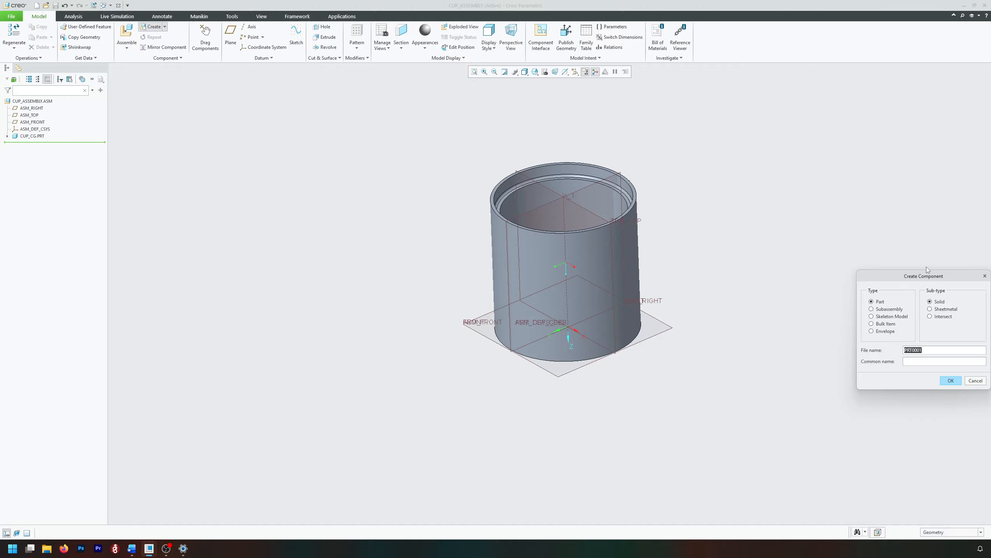
left_click_drag(924, 277, 381, 186)
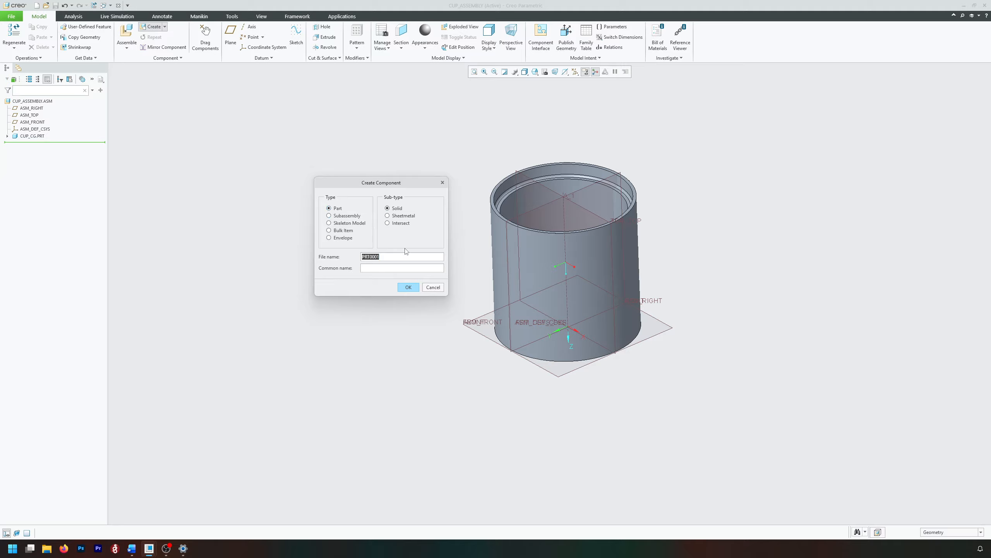
type("Lid_cg")
left_click(407, 288)
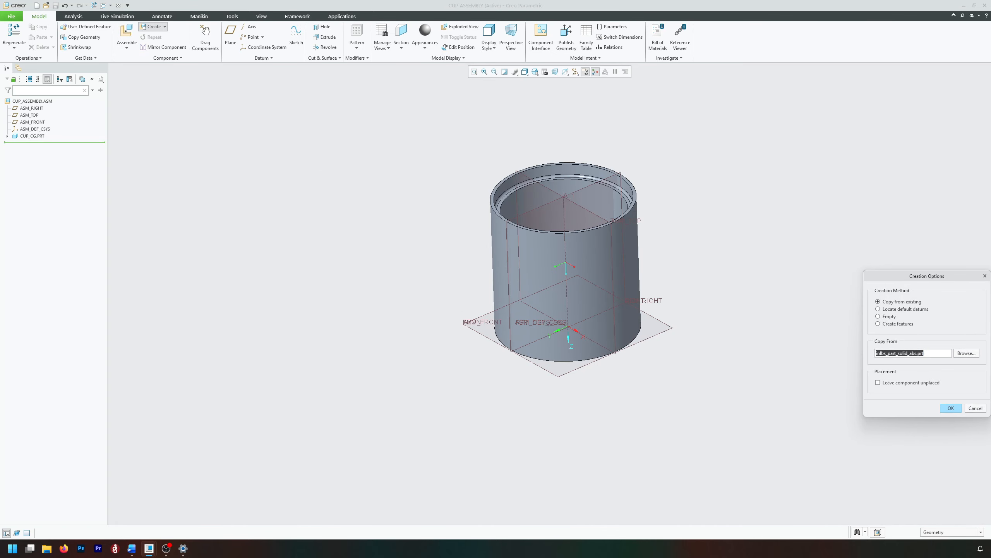
left_click_drag(918, 278, 735, 173)
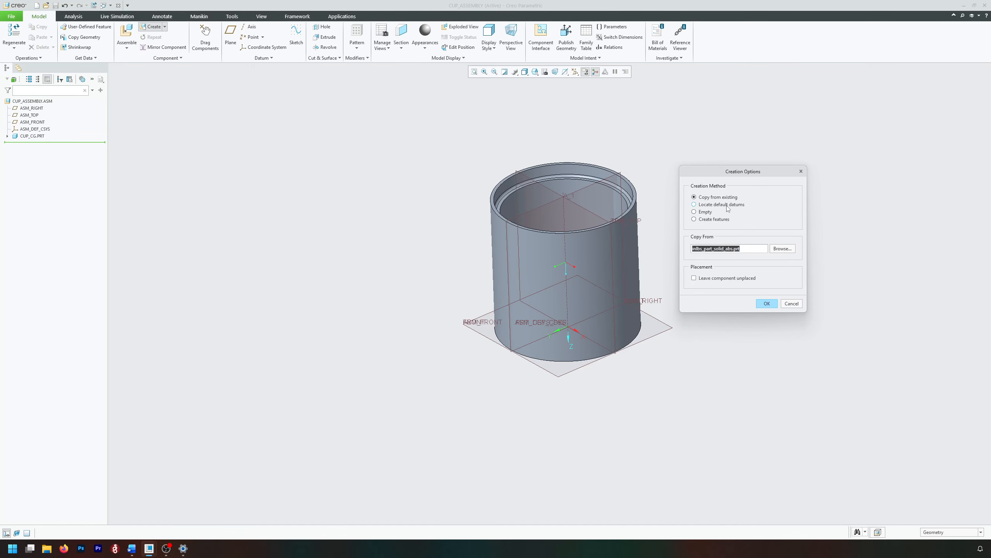
left_click(766, 304)
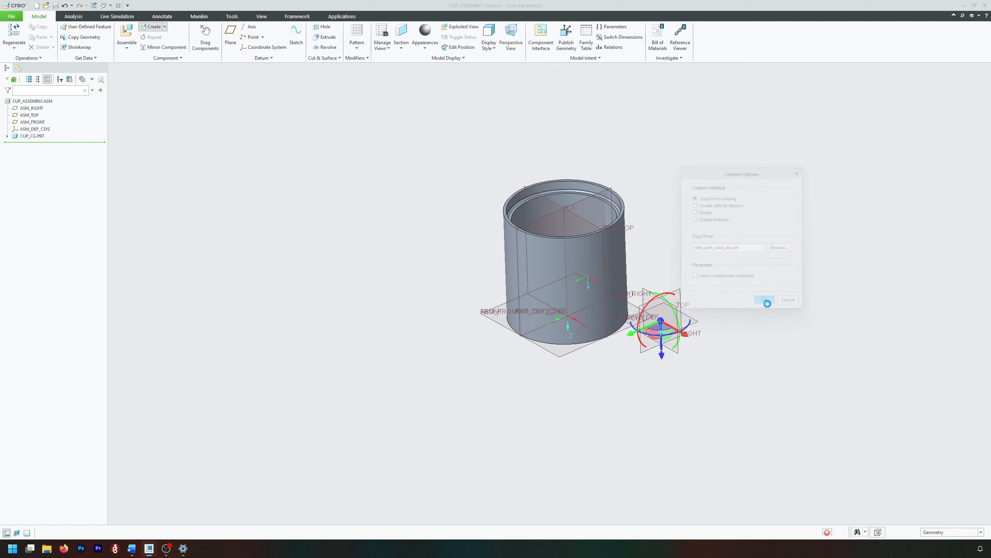
Place the new lid part with a Default constraint and activate it for editing within the assembly
left_click(232, 102)
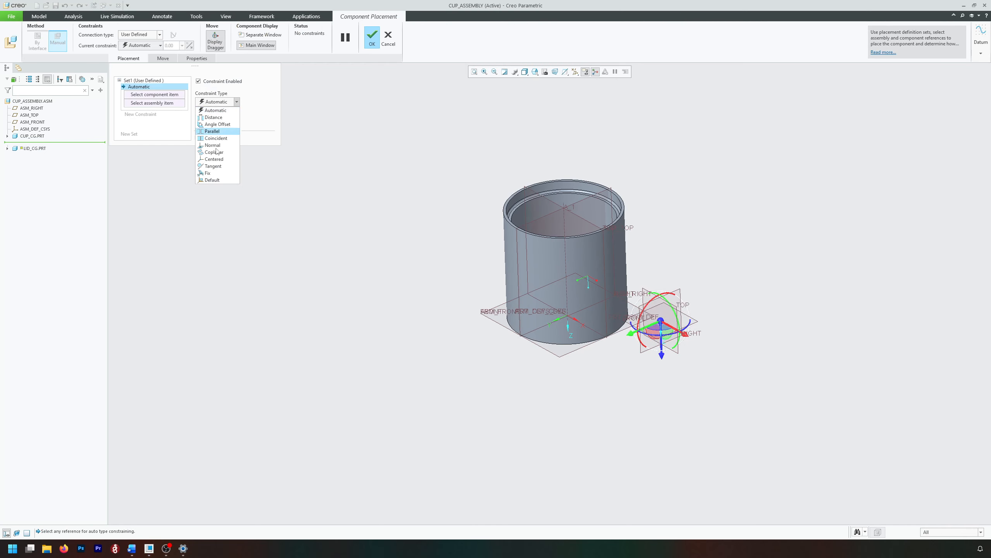
left_click(218, 186)
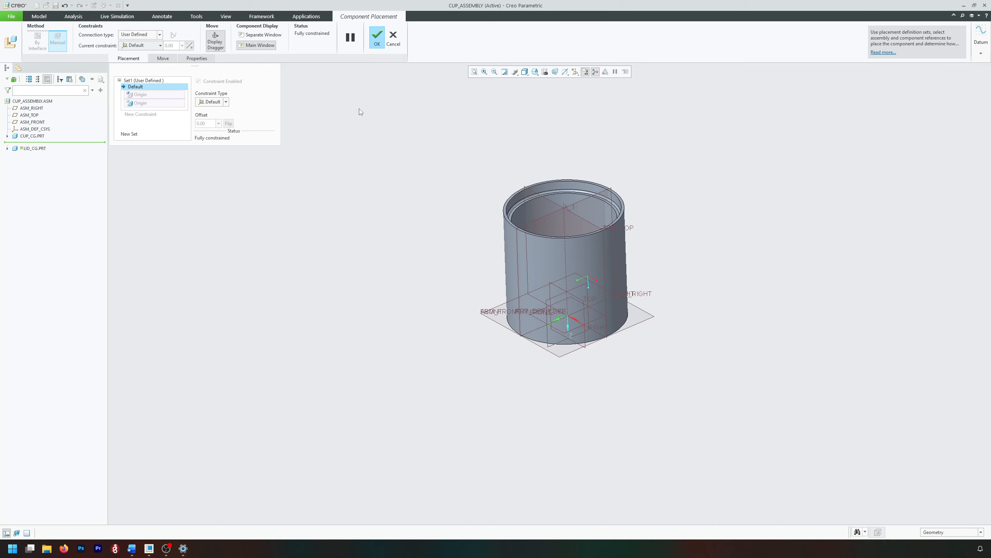
left_click(377, 37)
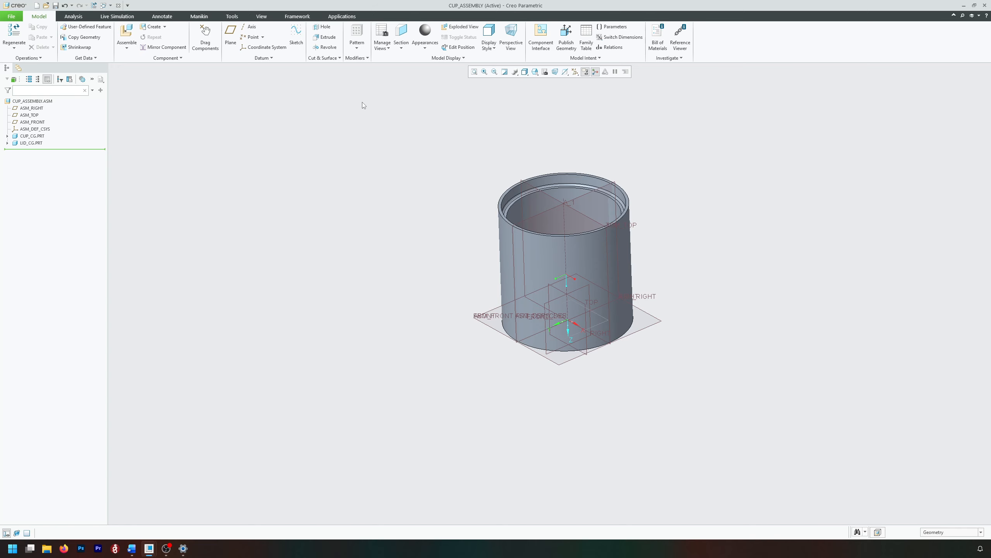
right_click(33, 143)
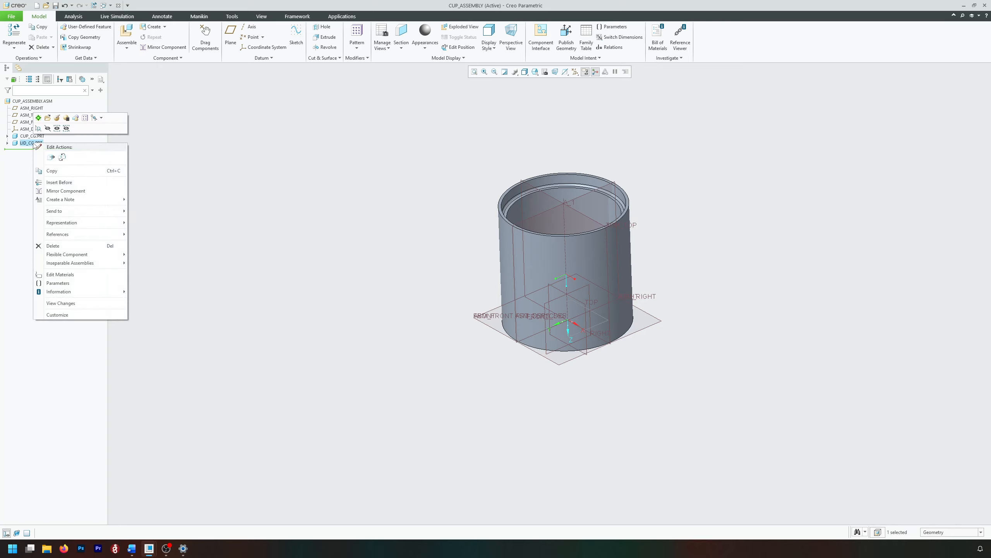
left_click(37, 119)
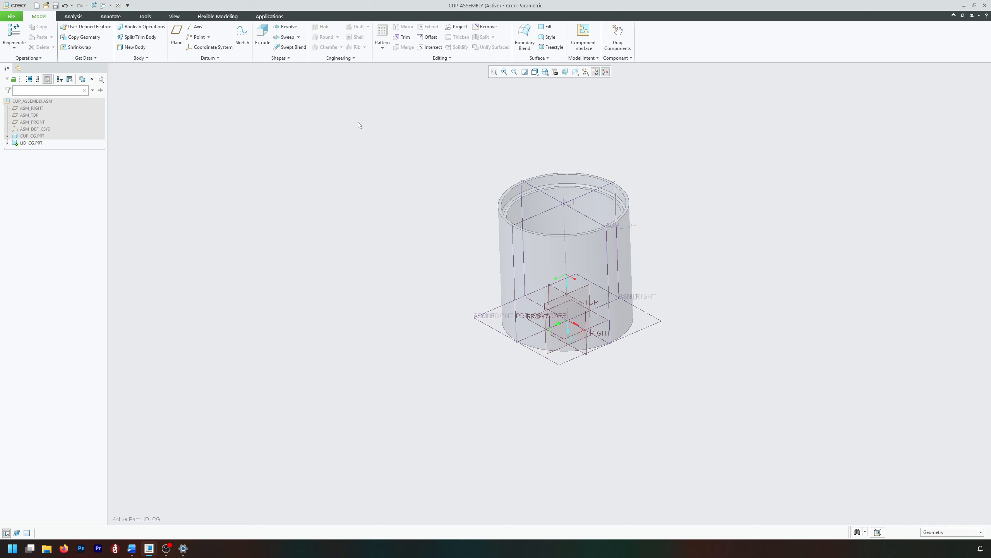
Copy the cup's inner ledge, adjoining round, inner rim wall and top rim surfaces into the lid using Copy Geometry with Publish Geometry turned off
left_click(78, 37)
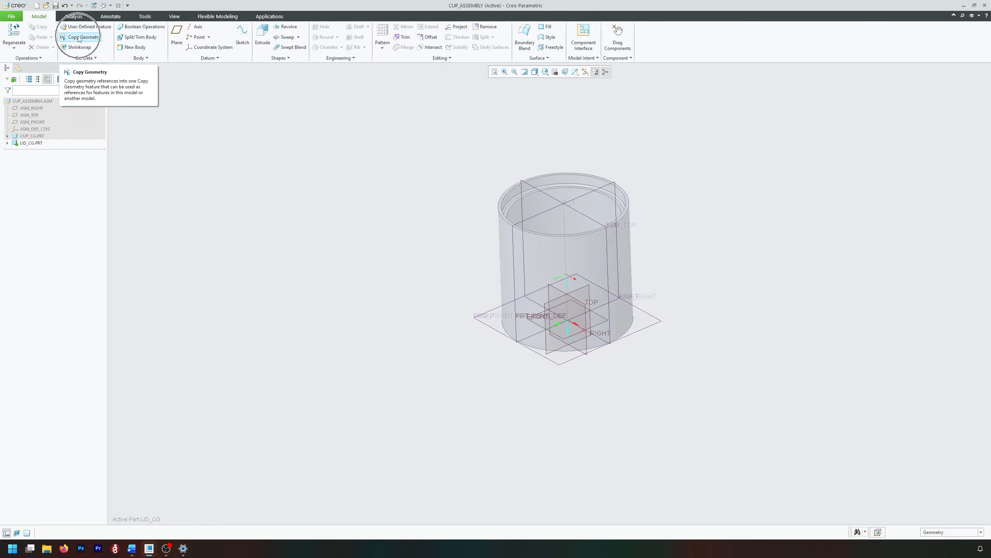
left_click(78, 37)
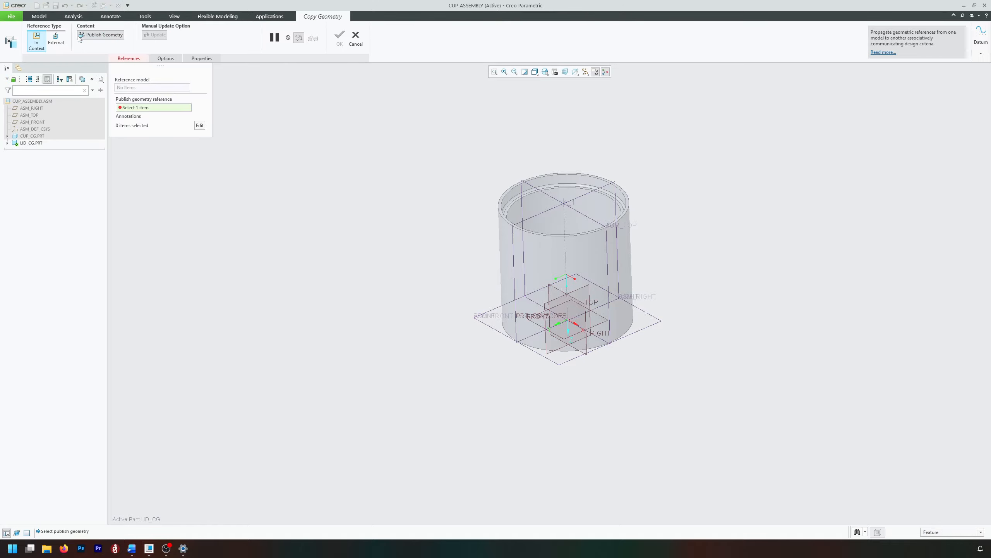
mouse_move(482, 139)
middle_mouse_down()
mouse_move(489, 143)
mouse_move(287, 98)
middle_mouse_up()
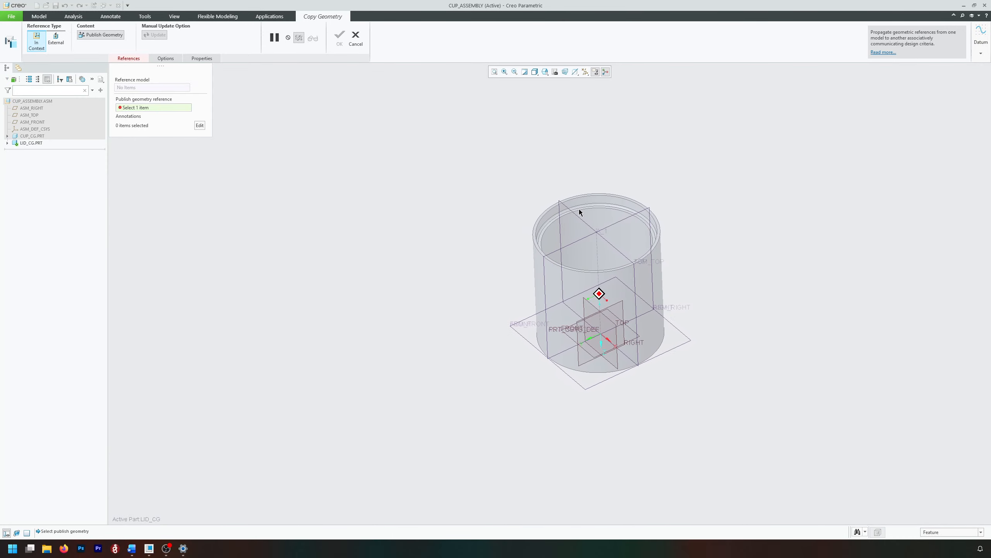
scroll(618, 201, "down", 2)
scroll(618, 201, "up", 2)
scroll(660, 216, "down", 2)
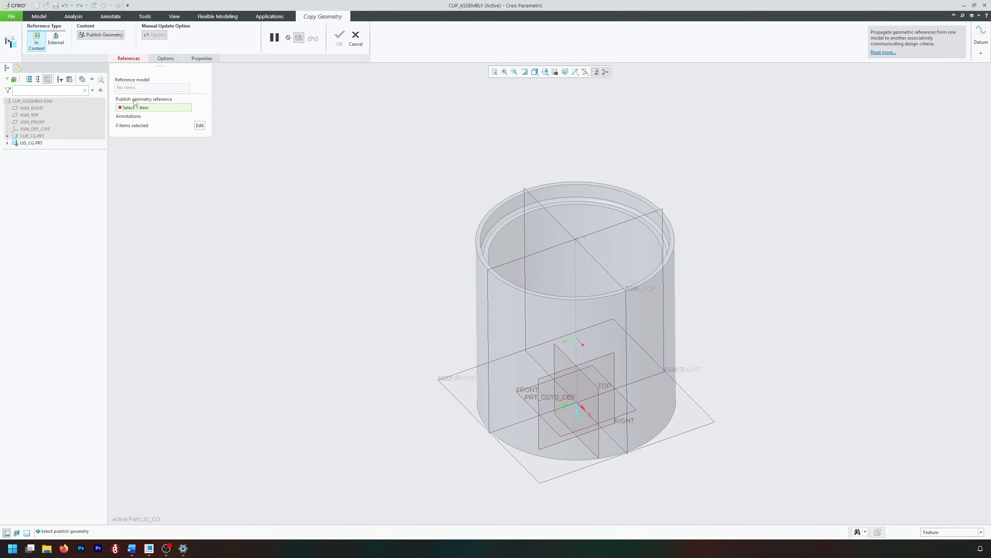
left_click(103, 36)
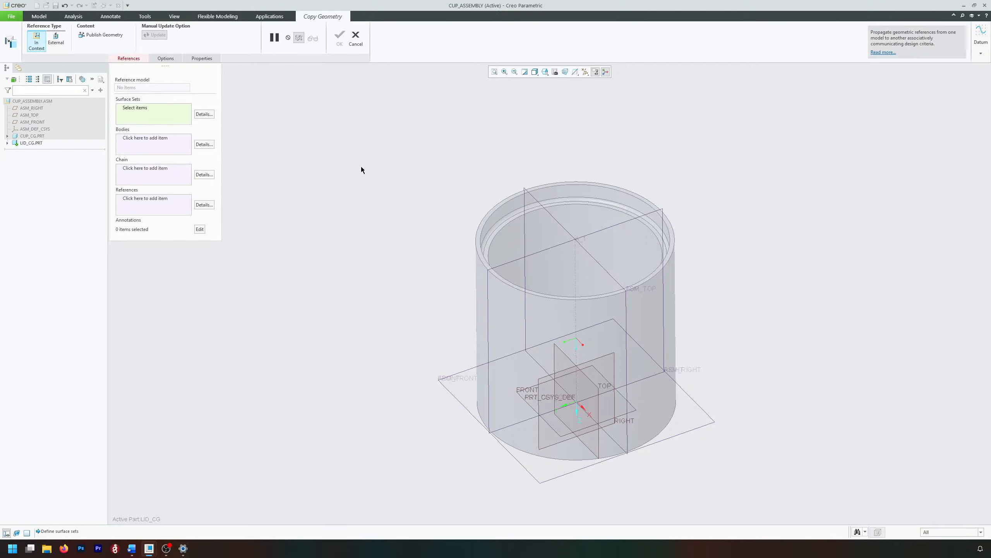
scroll(476, 238, "up", 3)
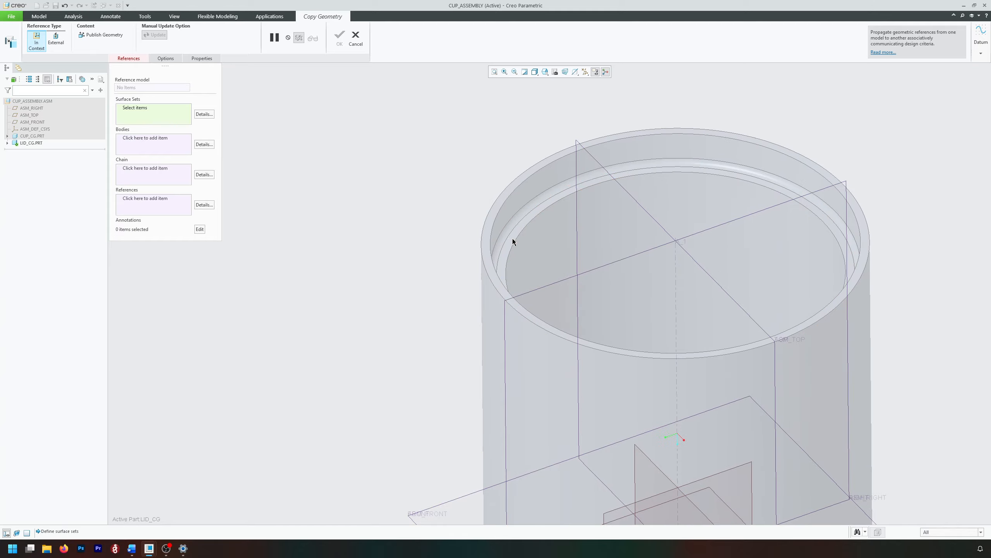
middle_click_drag(513, 239, 536, 256)
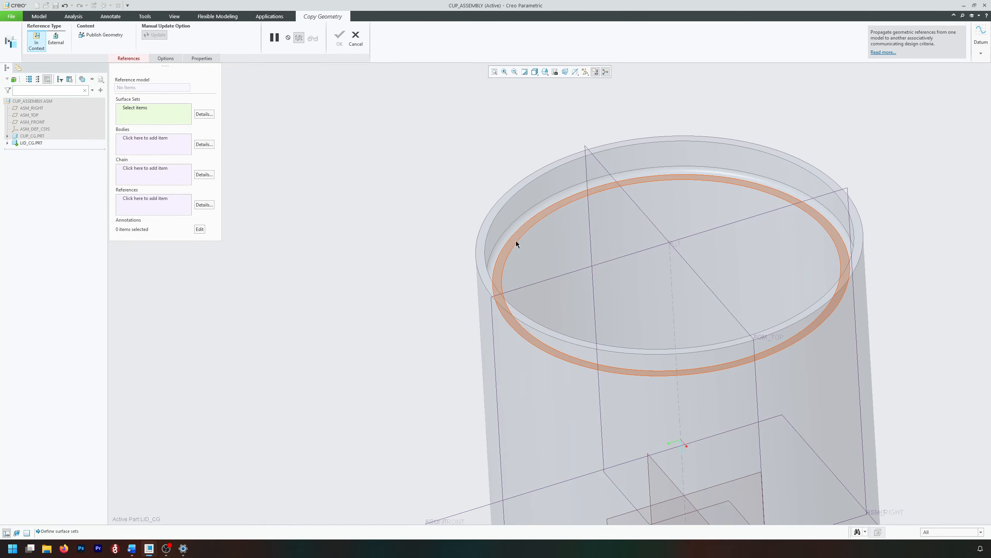
left_click(516, 240)
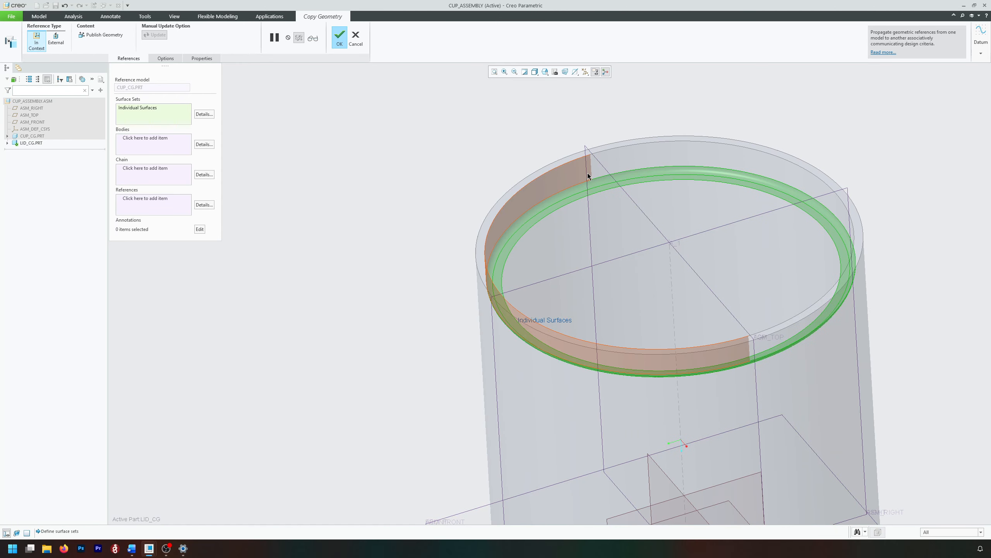
left_click(549, 186, "ctrl")
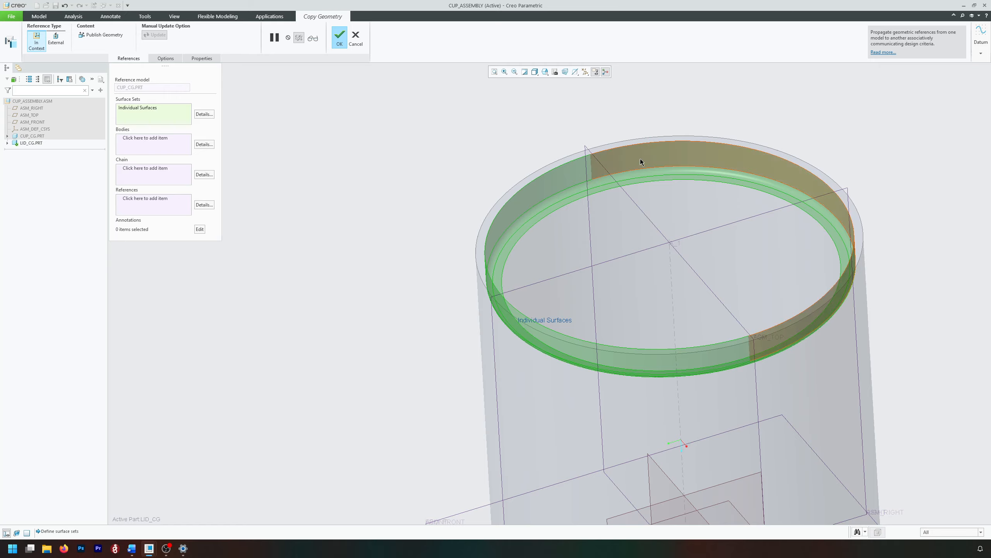
left_click(622, 144, "ctrl")
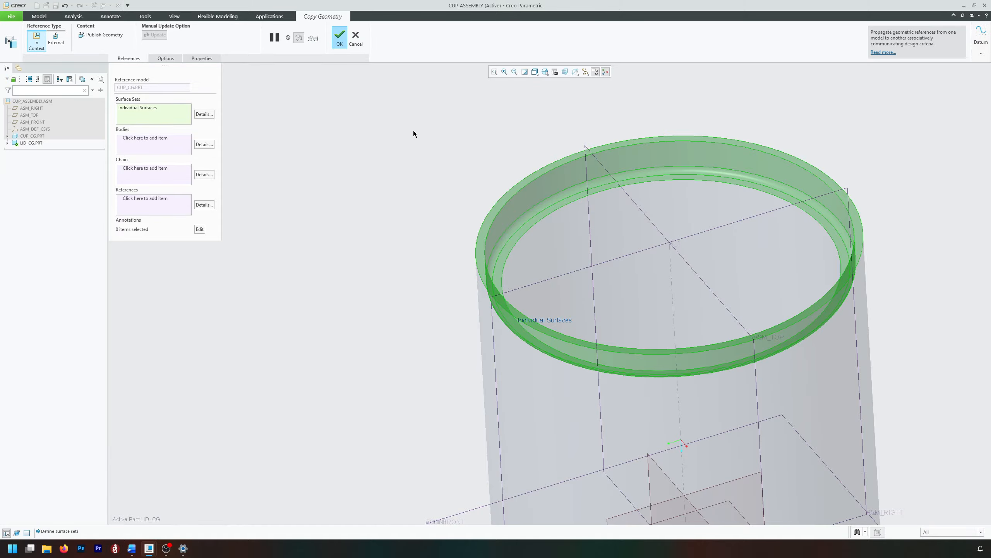
left_click(338, 41)
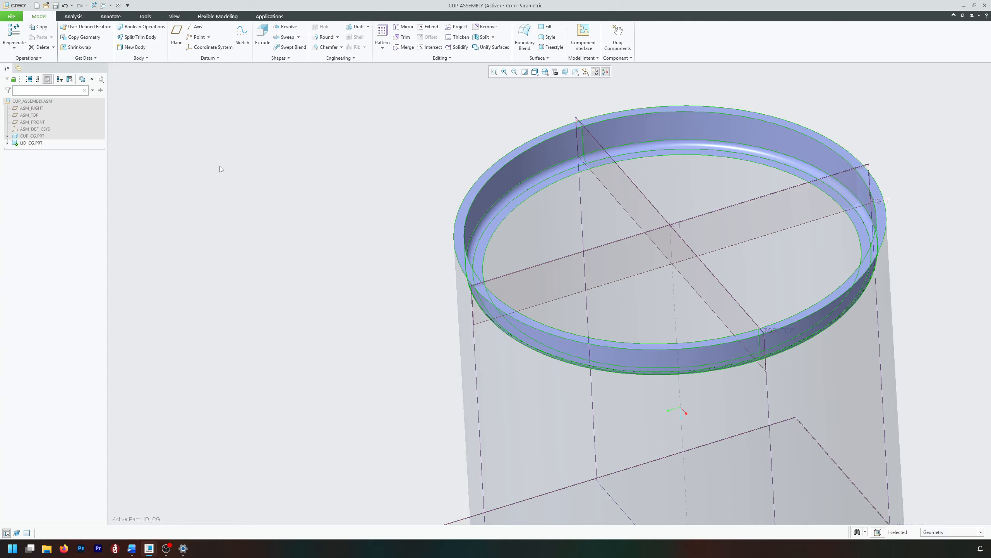
Open the lid part from the assembly in its own window
right_click(31, 145)
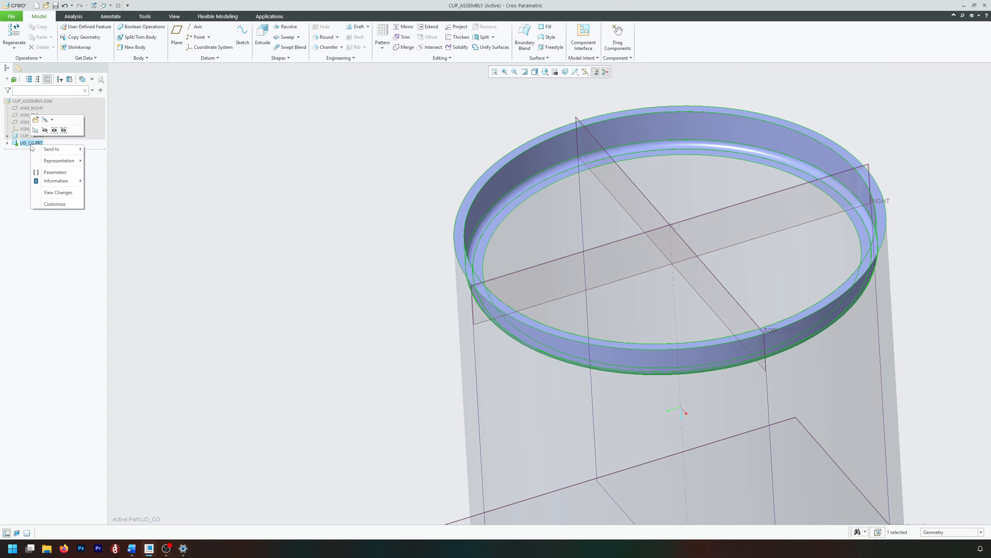
left_click(36, 119)
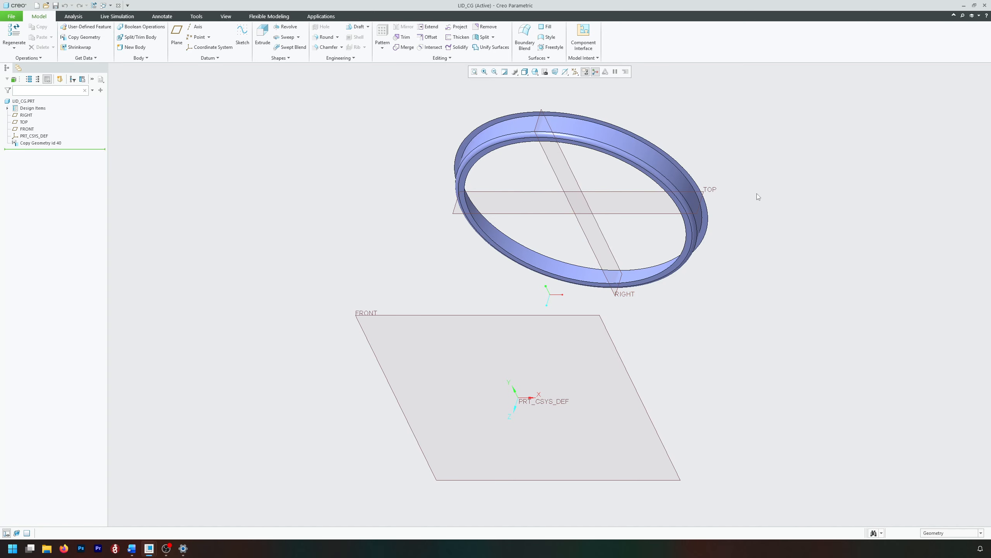
mouse_move(754, 195)
middle_mouse_down()
mouse_move(753, 206)
mouse_move(735, 204)
mouse_move(601, 265)
mouse_move(571, 308)
middle_mouse_up()
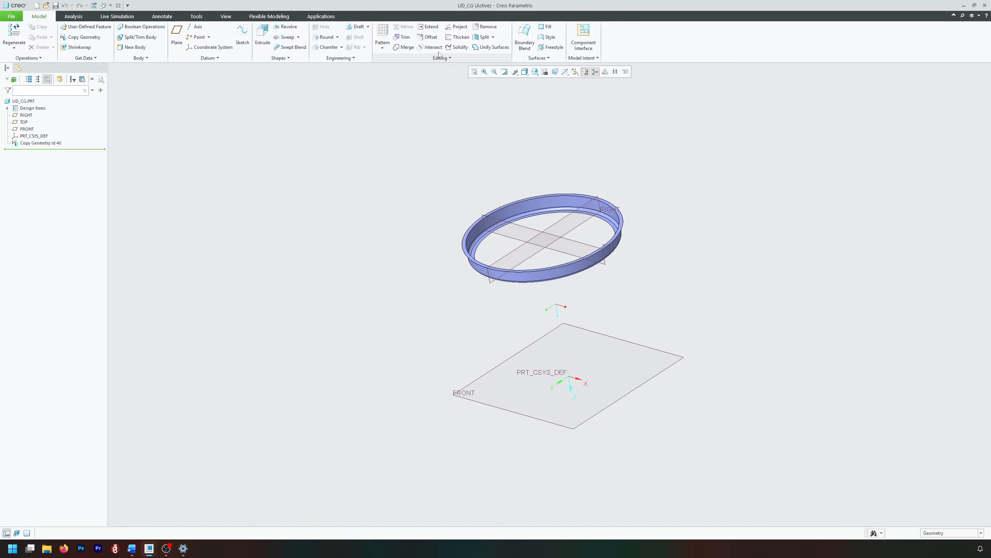
Create a Fill surface on the copied inner ledge, using its inner circular edge projected as the sketch boundary
left_click(546, 26)
scroll(496, 192, "up", 5)
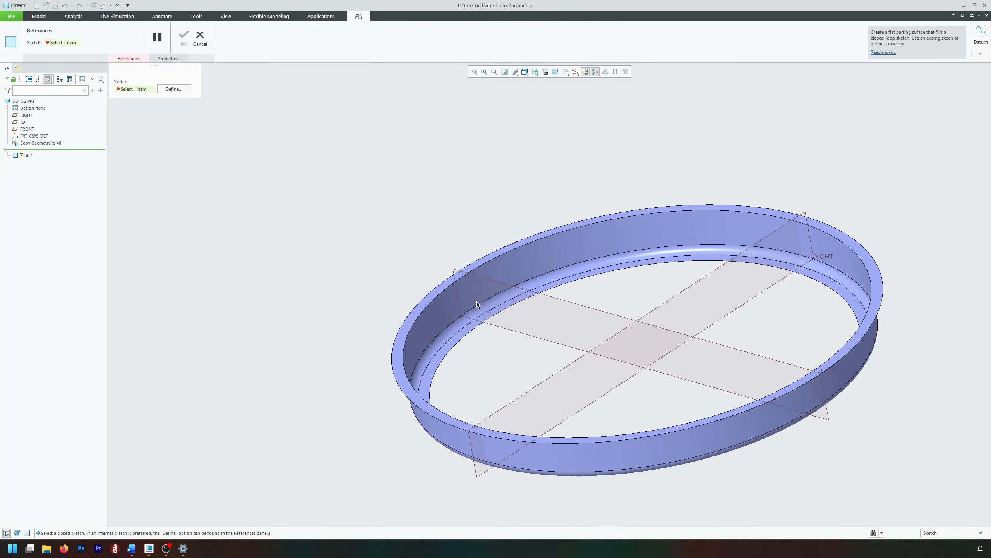
left_click(456, 337)
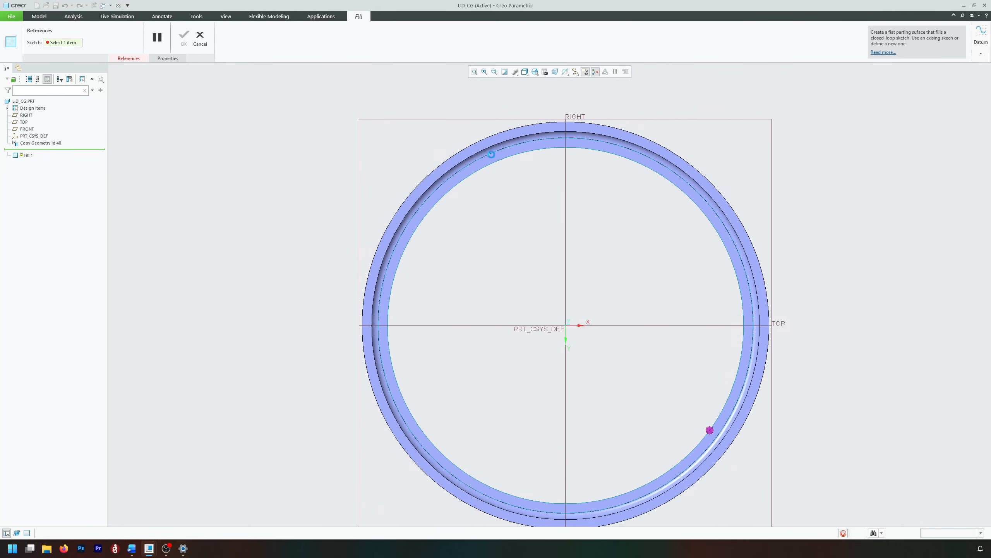
left_click(303, 49)
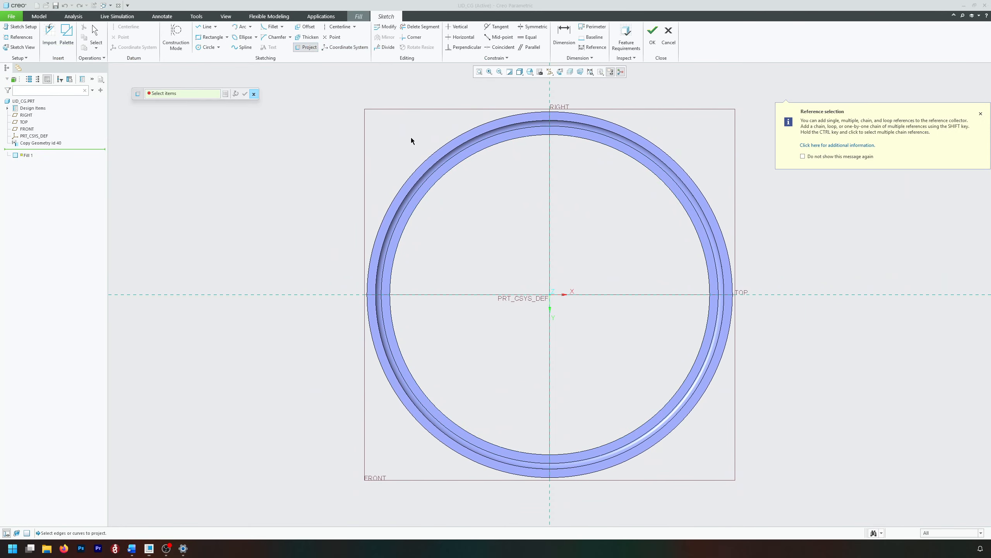
left_click(452, 169)
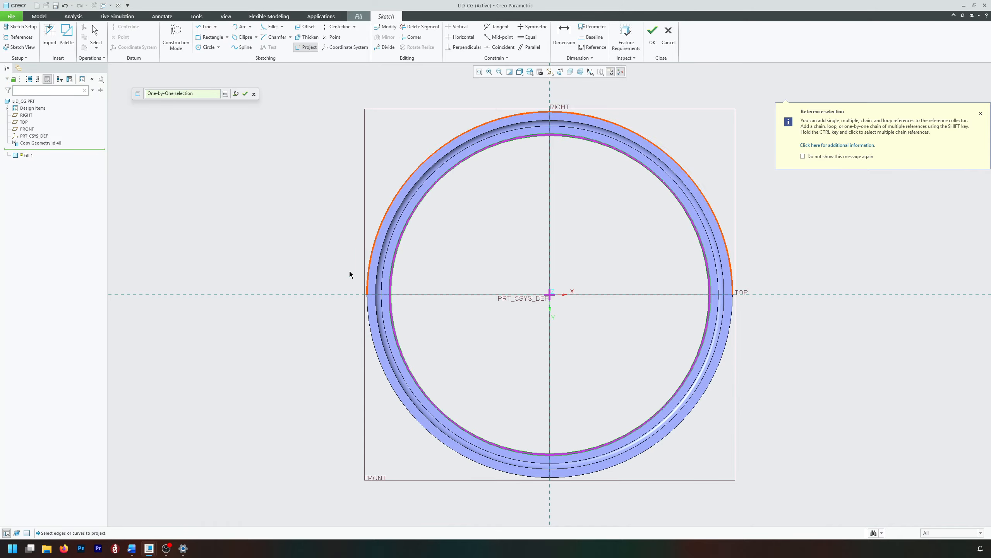
left_click(245, 93)
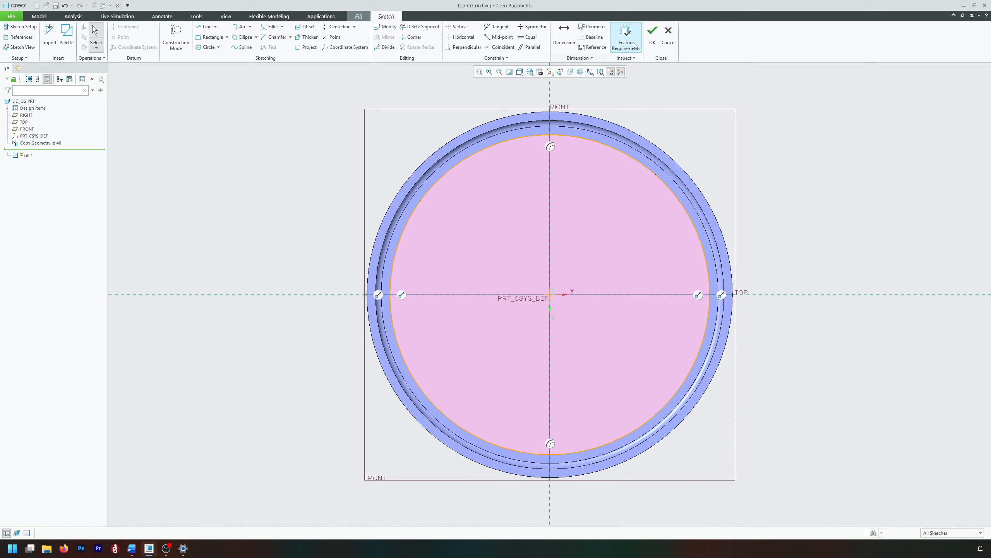
left_click(652, 35)
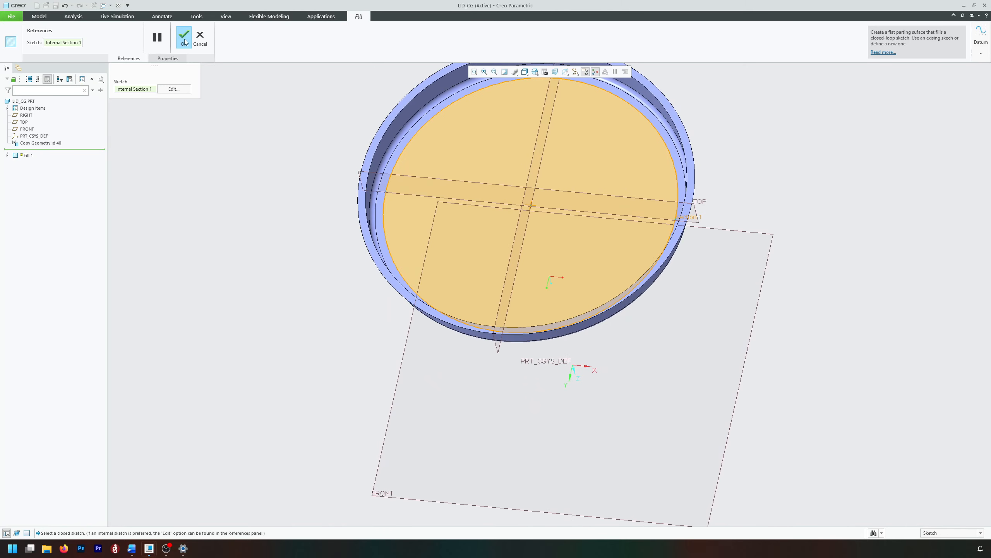
left_click(185, 39)
Sketch an extrude profile on the copied top rim surface by projecting the rim's outer circular edge
left_click(262, 37)
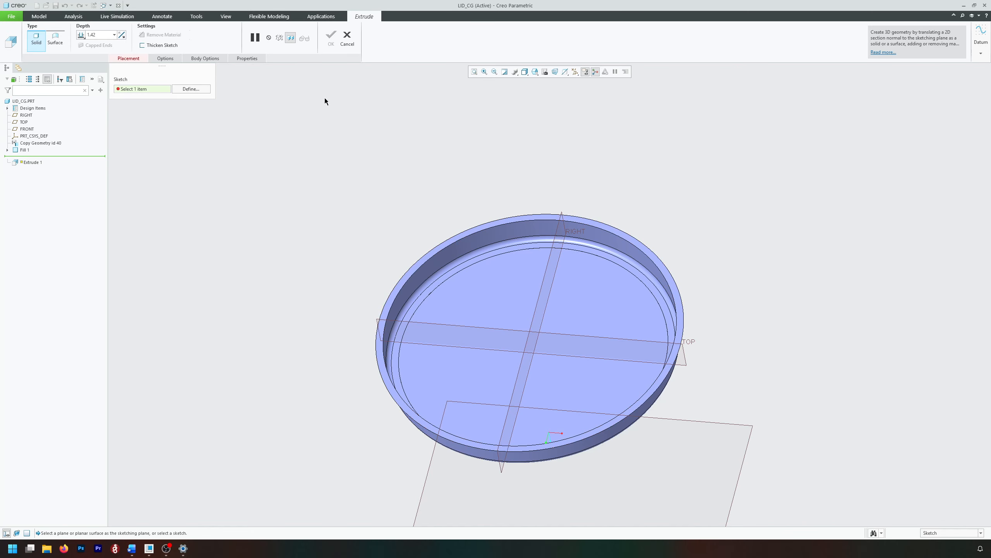
left_click(438, 247)
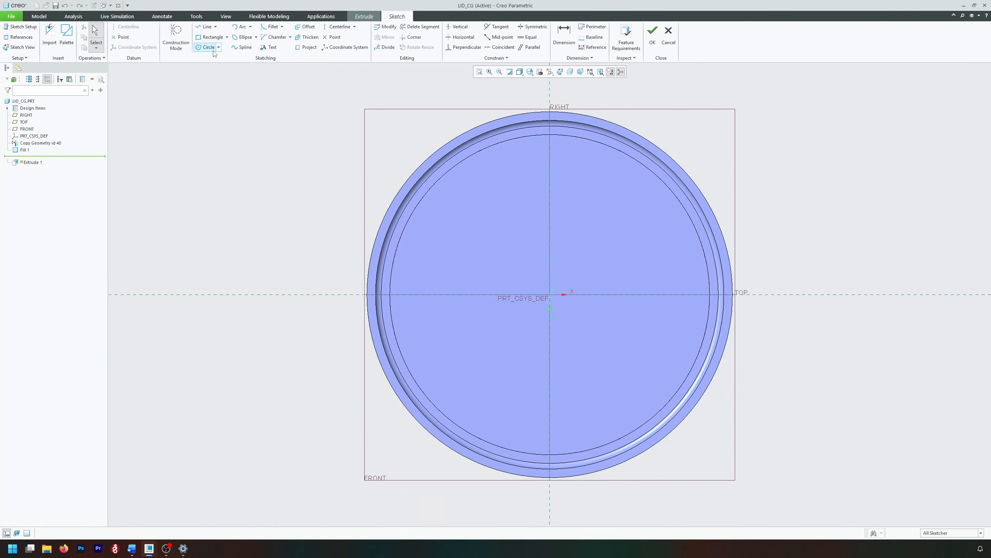
left_click(307, 47)
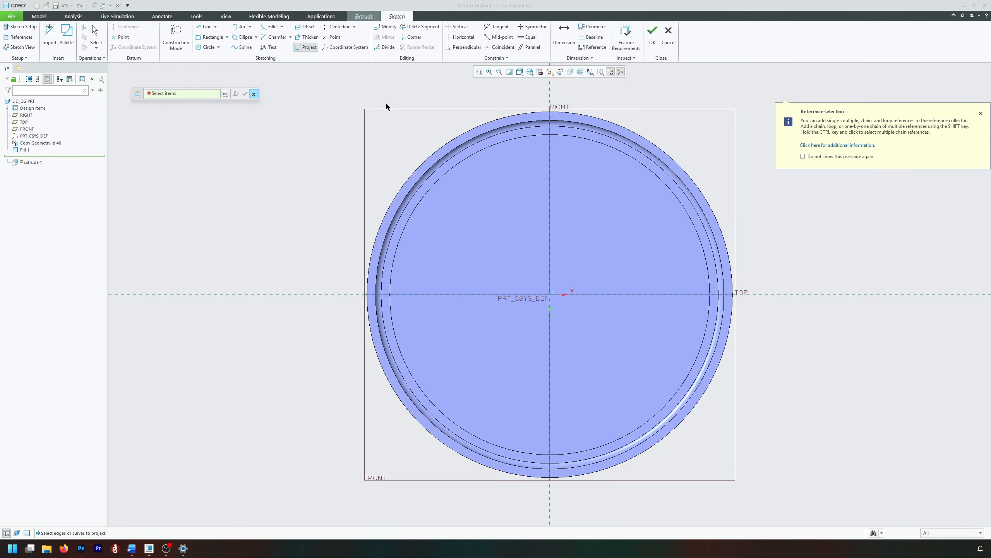
left_click(436, 155)
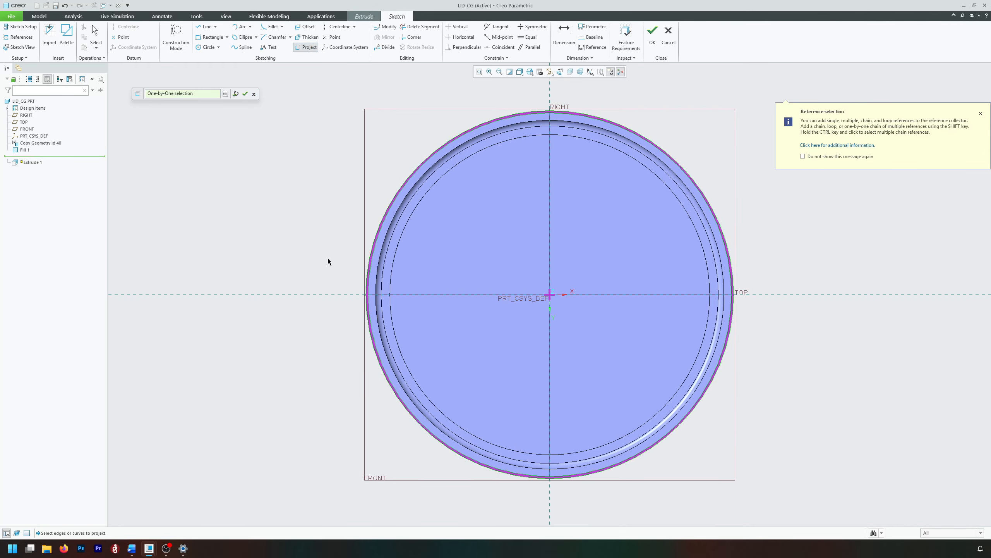
left_click(245, 94)
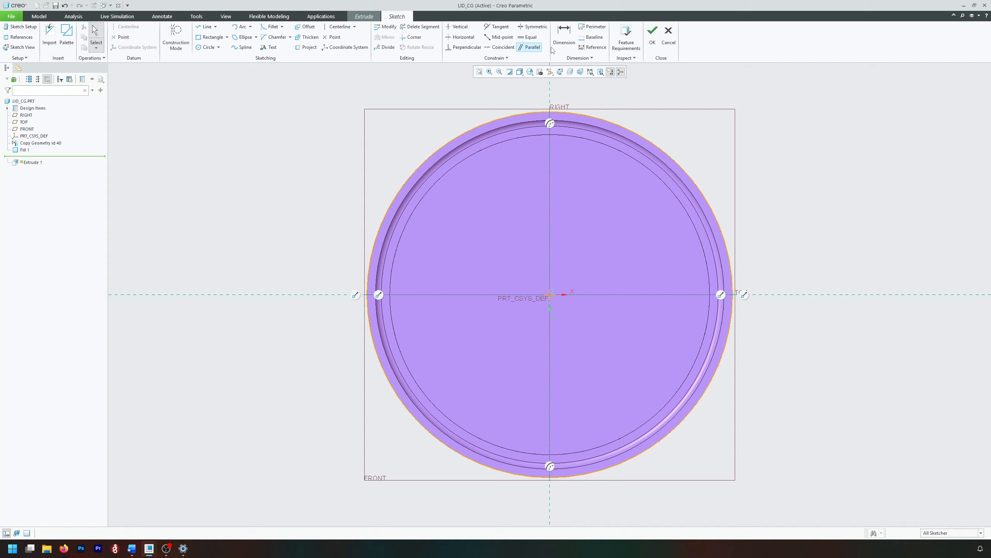
left_click(653, 34)
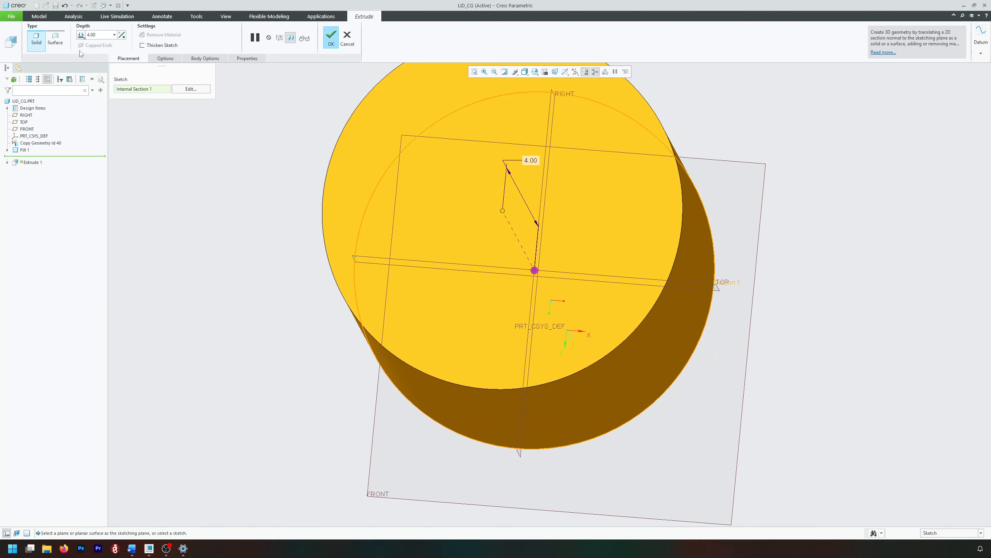
Extrude the projected rim circle upward as a surface with a depth of 0.50
left_click(62, 46)
middle_click_drag(443, 120, 475, 123)
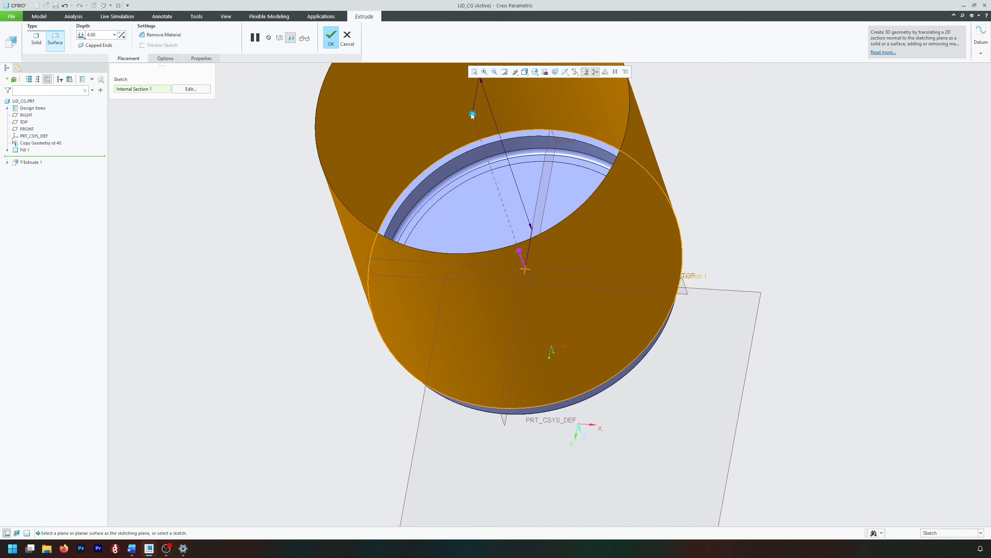
left_click_drag(485, 136, 519, 250)
middle_click_drag(518, 248, 375, 162)
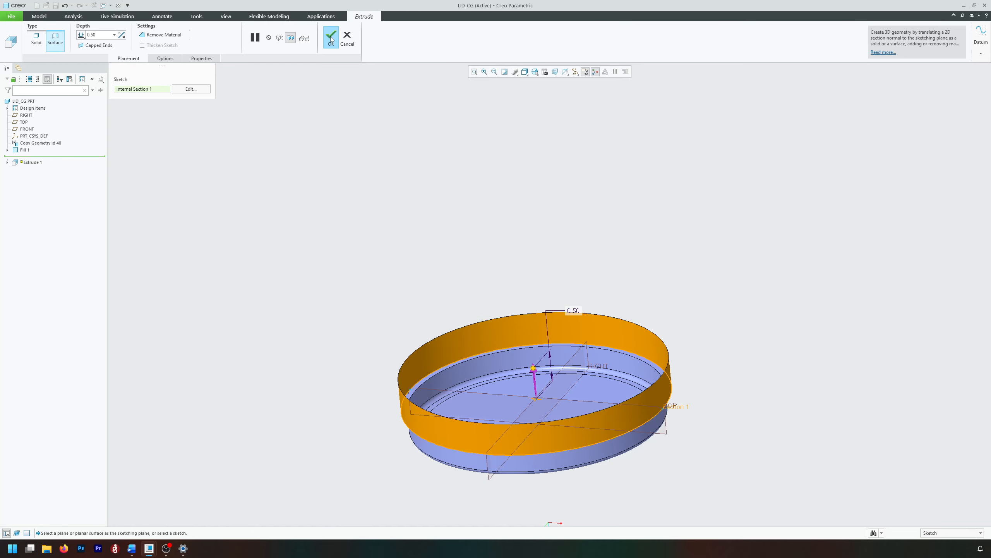
left_click(331, 37)
middle_click_drag(567, 146, 601, 156)
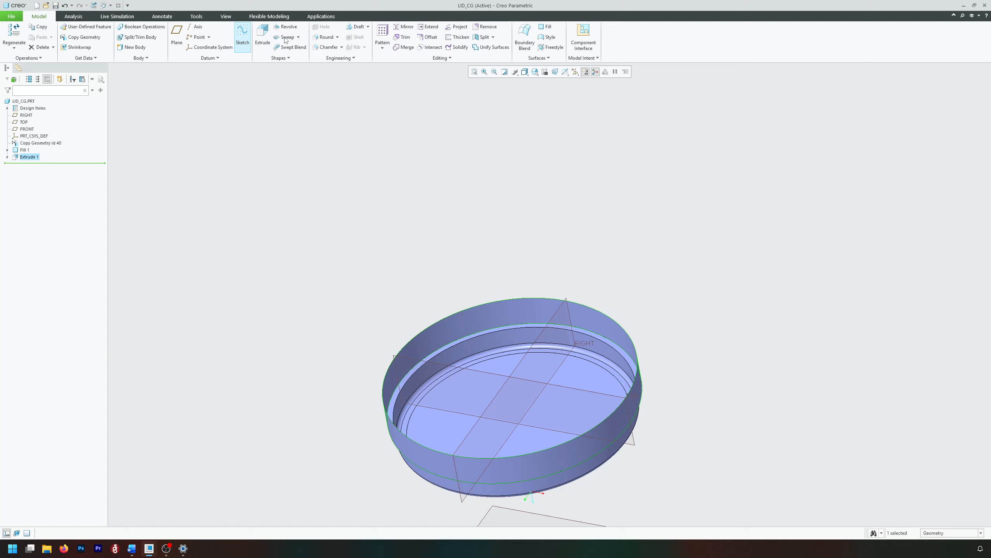
Within a new Fill feature, create a datum plane through the extruded wall's upper edge vertex and parallel to the FRONT plane
left_click(547, 27)
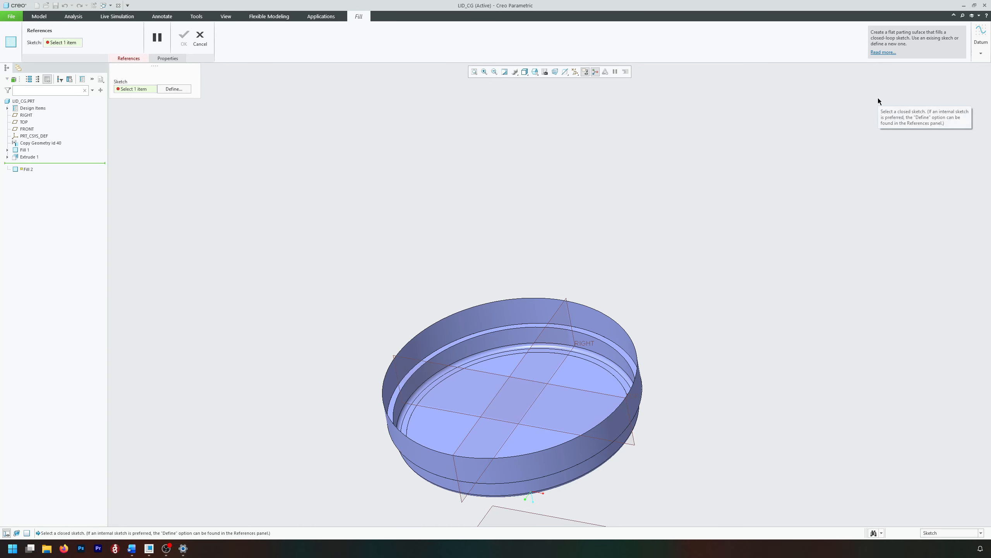
left_click(981, 53)
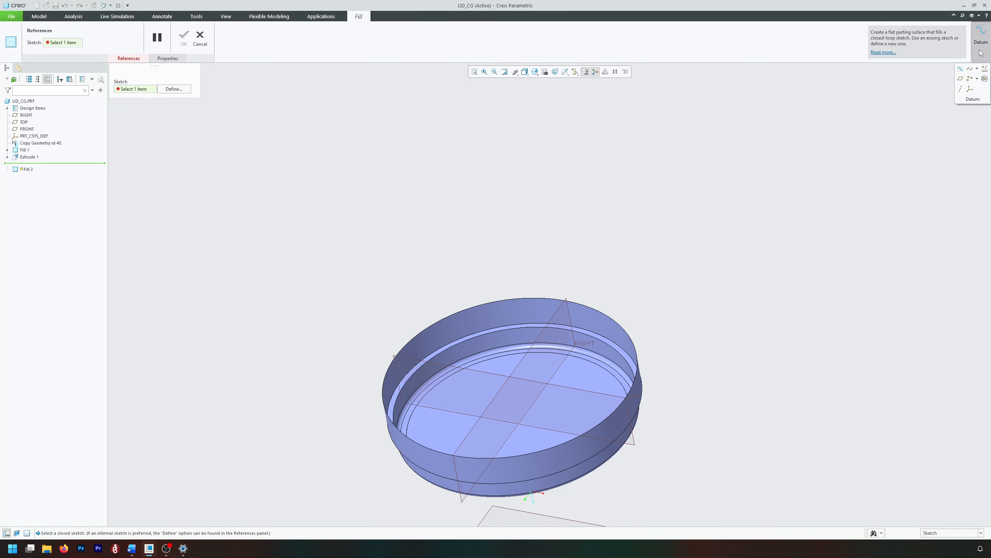
left_click(960, 80)
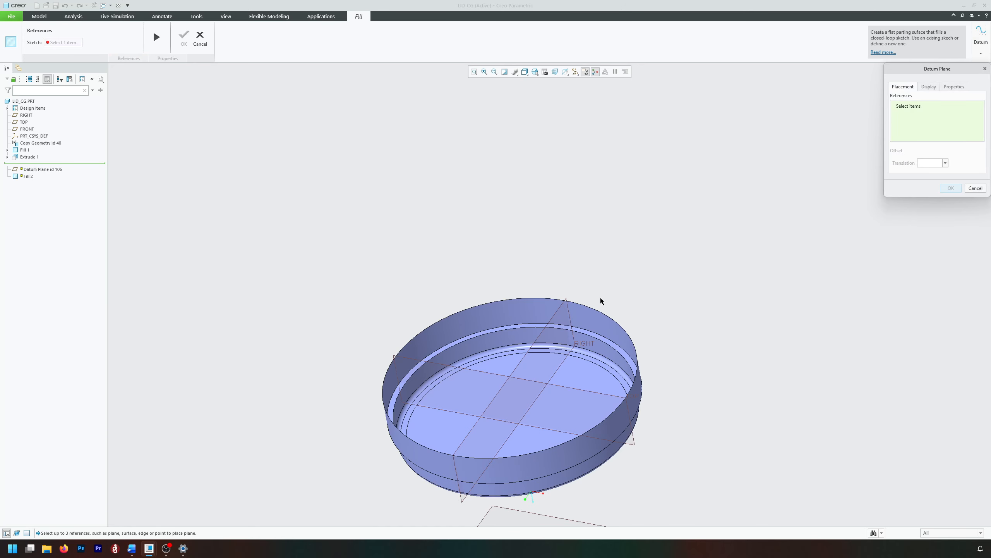
left_click(626, 399)
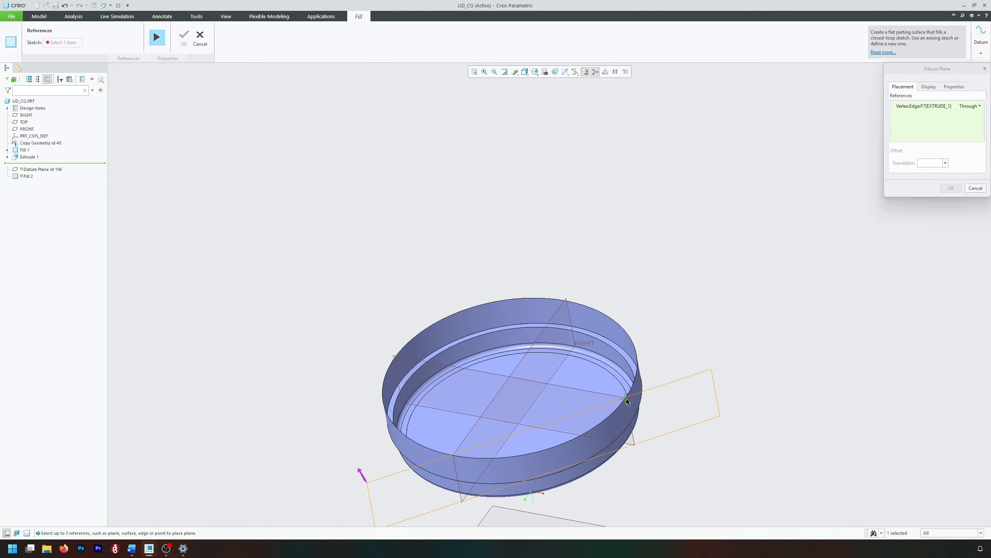
scroll(710, 297, "down", 3)
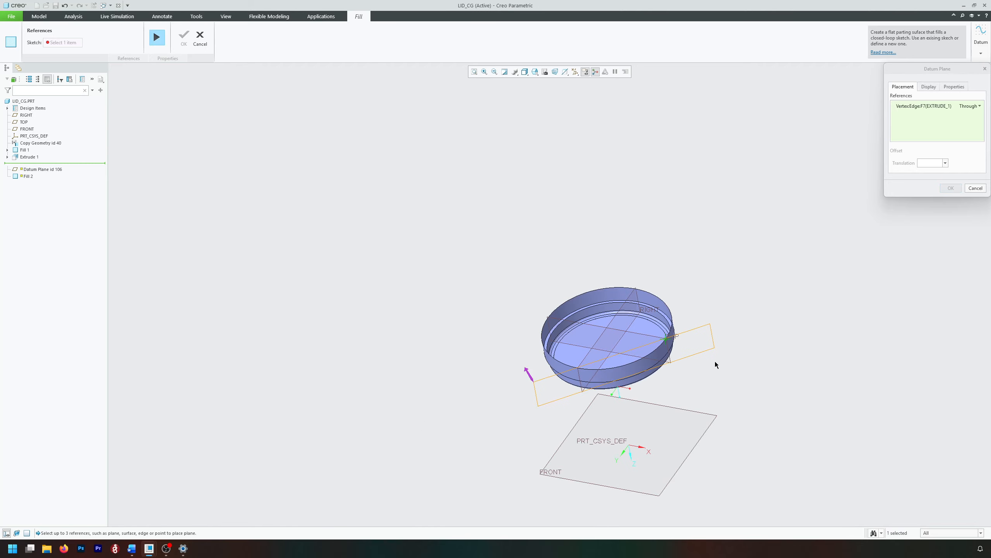
left_click(705, 418, "ctrl")
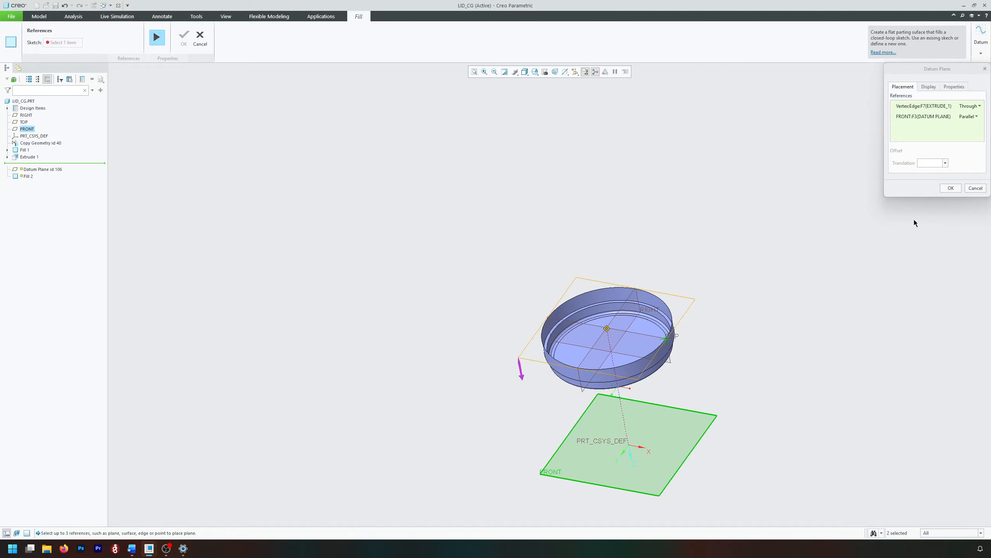
left_click(955, 187)
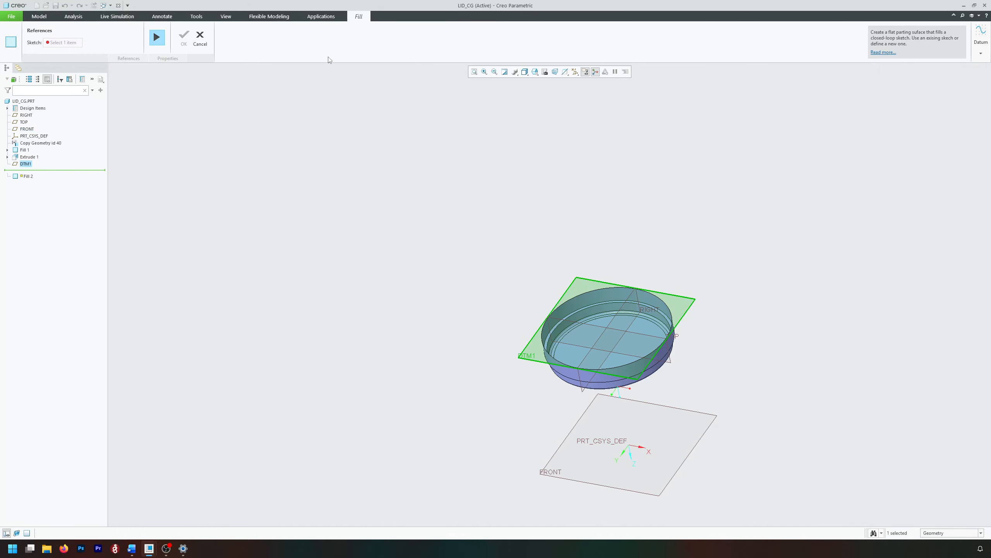
Close the top of the extruded wall with the Fill surface, projecting the wall's upper circular edge as its sketch
left_click(157, 38)
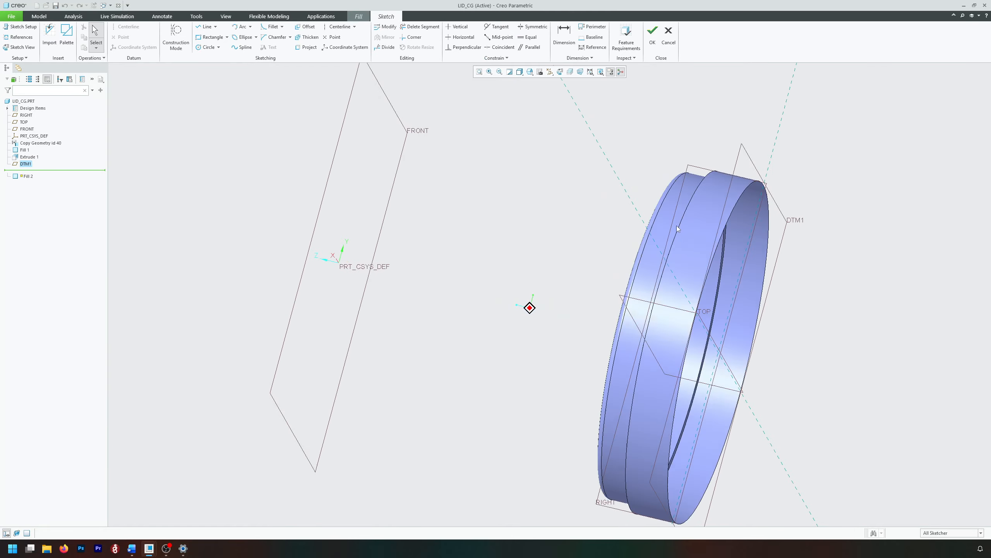
left_click(306, 47)
middle_click_drag(703, 180, 731, 184)
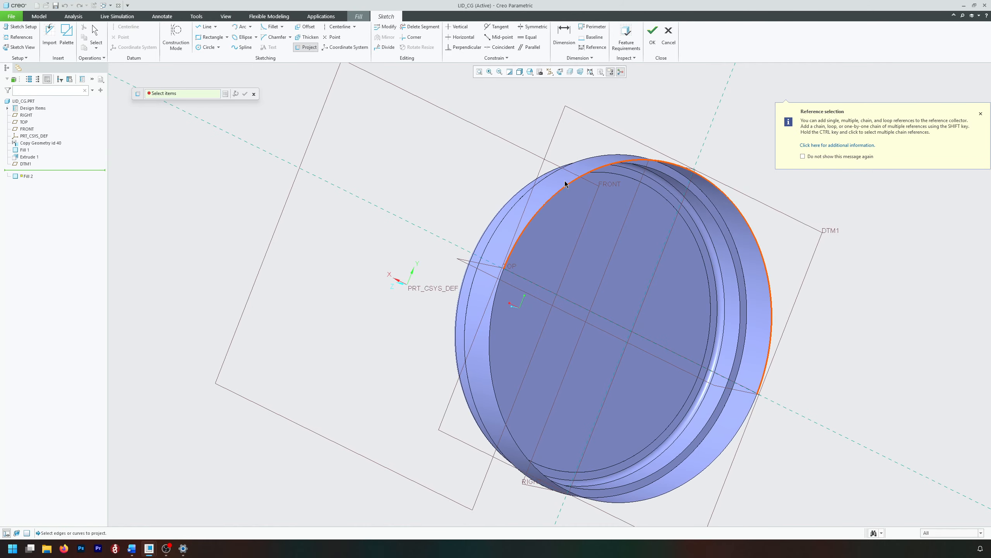
left_click(489, 336)
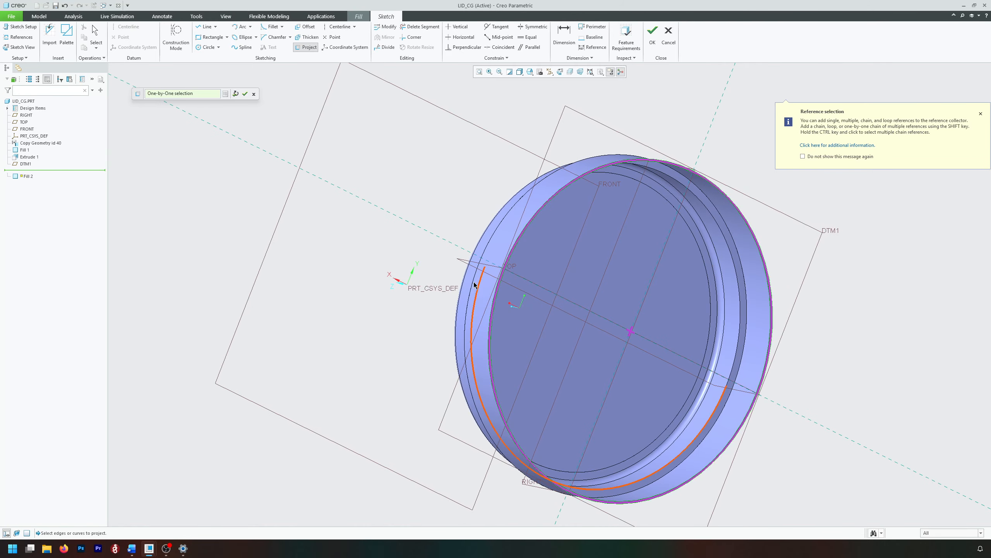
left_click(245, 95)
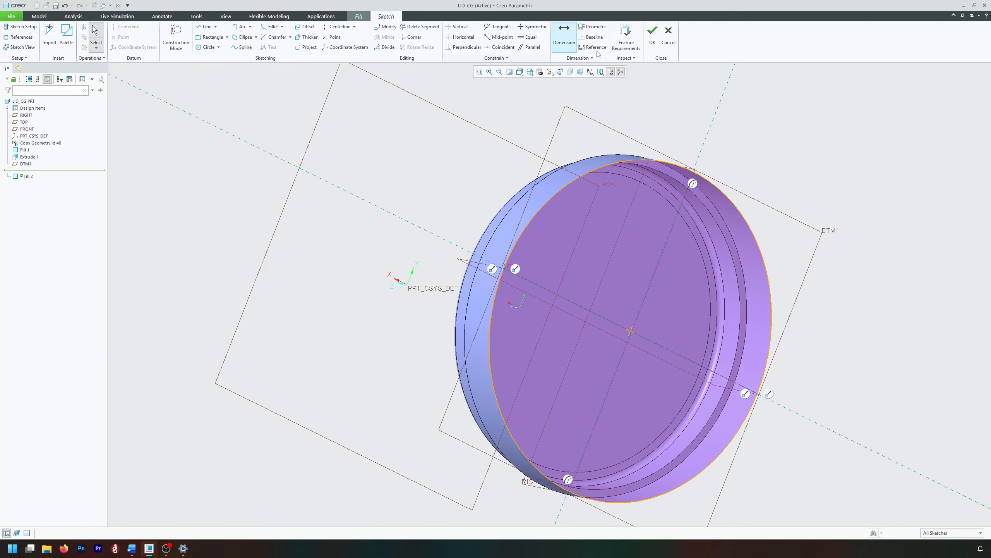
left_click(652, 39)
mouse_move(710, 81)
middle_mouse_down()
mouse_move(793, 157)
mouse_move(546, 94)
mouse_move(480, 55)
middle_mouse_up()
left_click(184, 38)
middle_click_drag(478, 195, 467, 150)
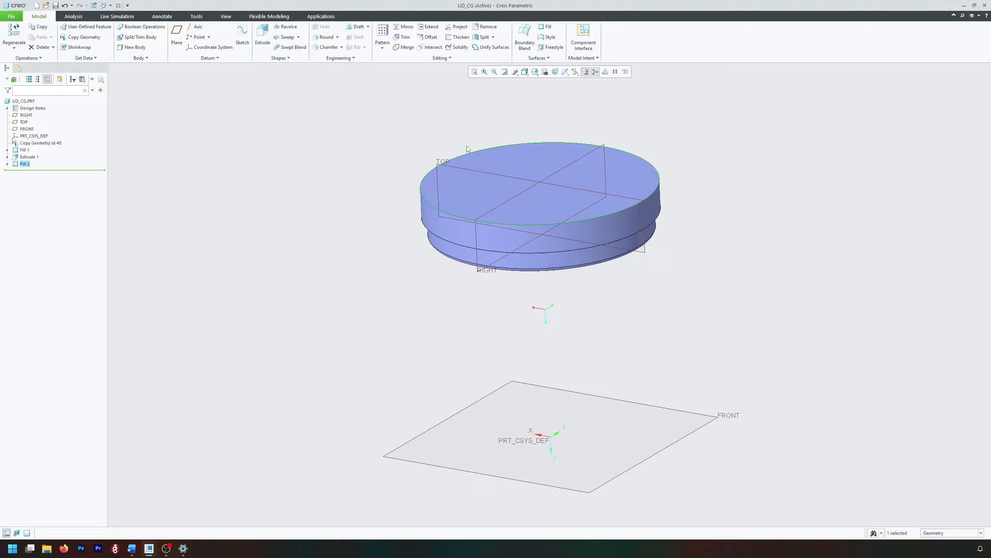
Merge the two fill surfaces, the extruded wall and the copied rim surfaces into one quilt and solidify it
left_click(765, 213)
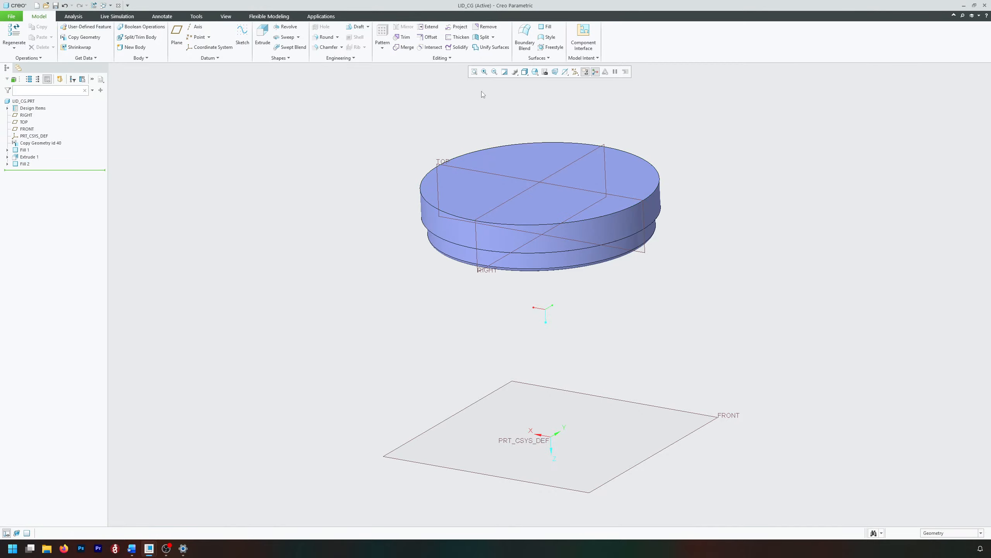
left_click(404, 47)
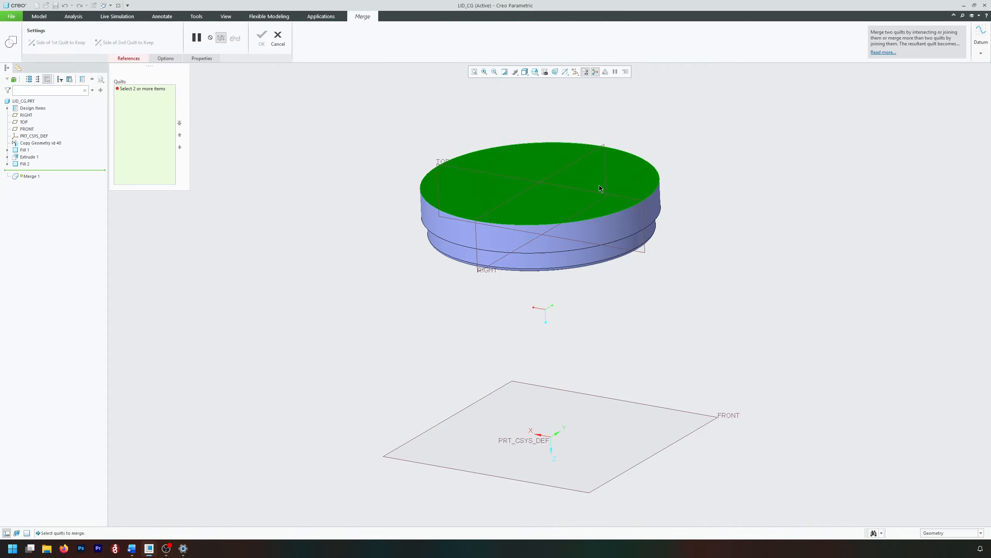
left_click(599, 240, "ctrl")
left_click(584, 264, "ctrl")
middle_click_drag(614, 302, 604, 241)
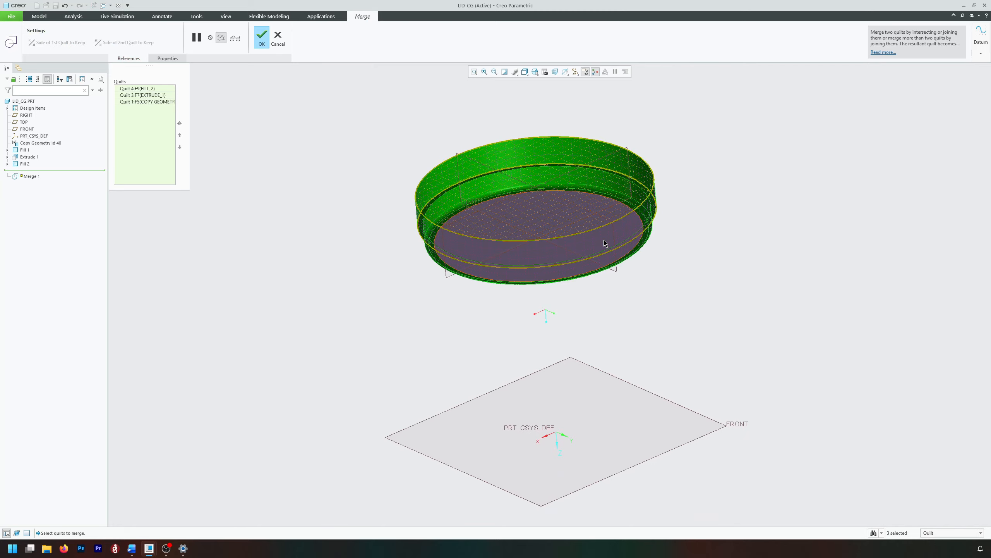
left_click(604, 240, "ctrl")
left_click(263, 49)
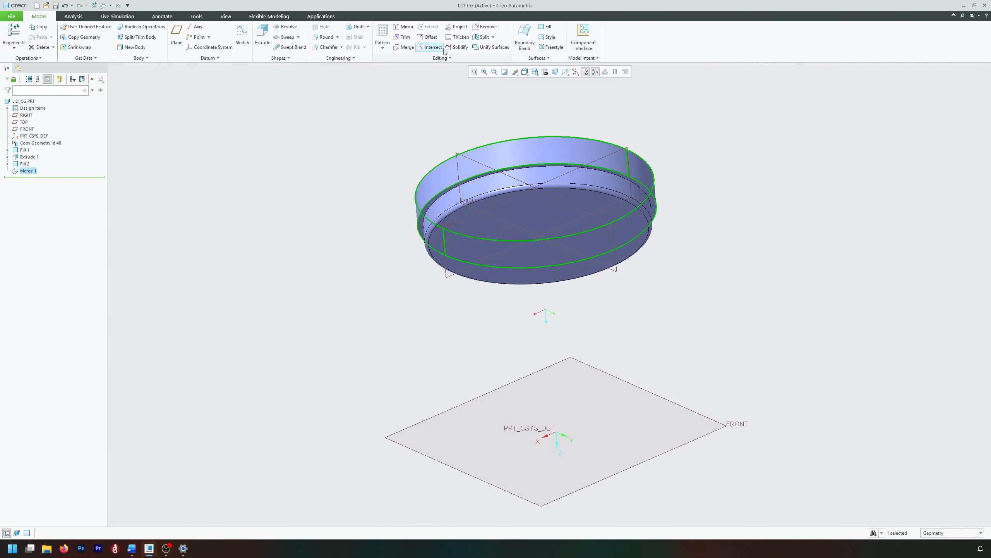
left_click(457, 47)
left_click(237, 38)
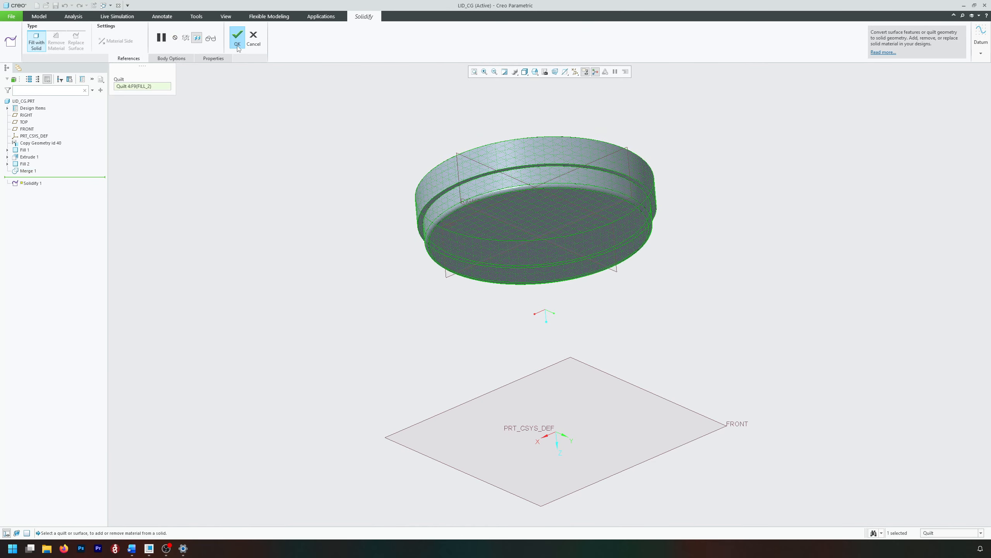
Switch to the CUP_ASSEMBLY window and look at the finished lid seated on the cup
key("ctrl+d")
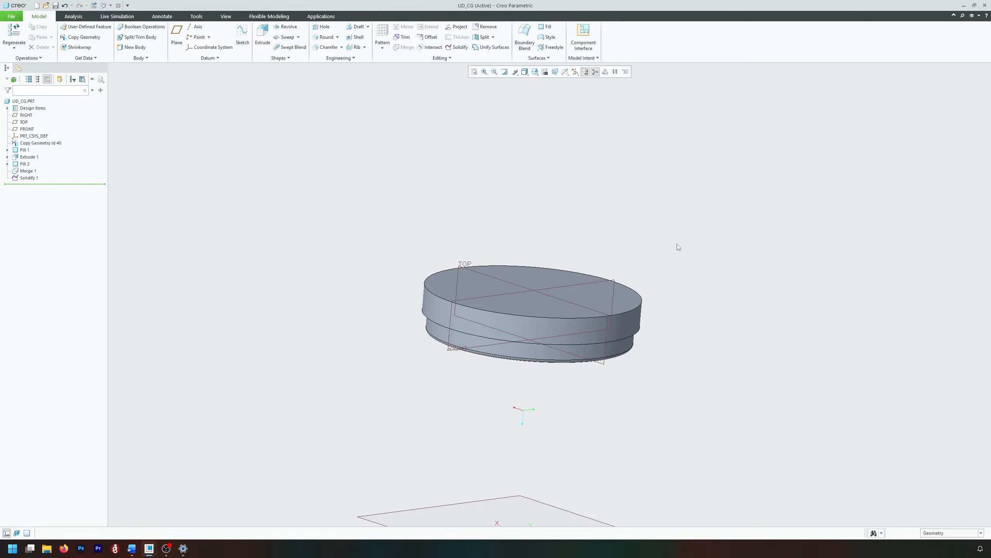
left_click(105, 5)
left_click(141, 23)
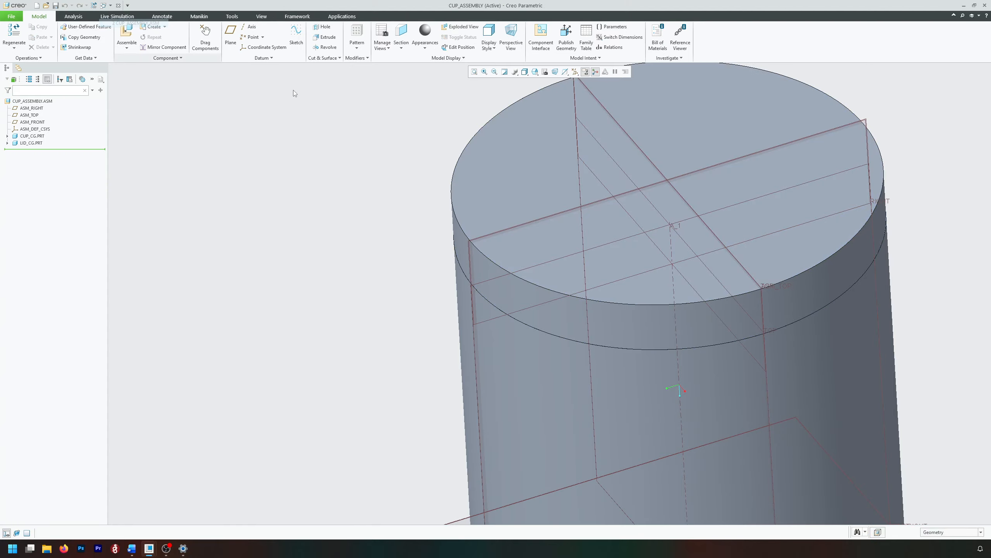
middle_click_drag(592, 209, 747, 216)
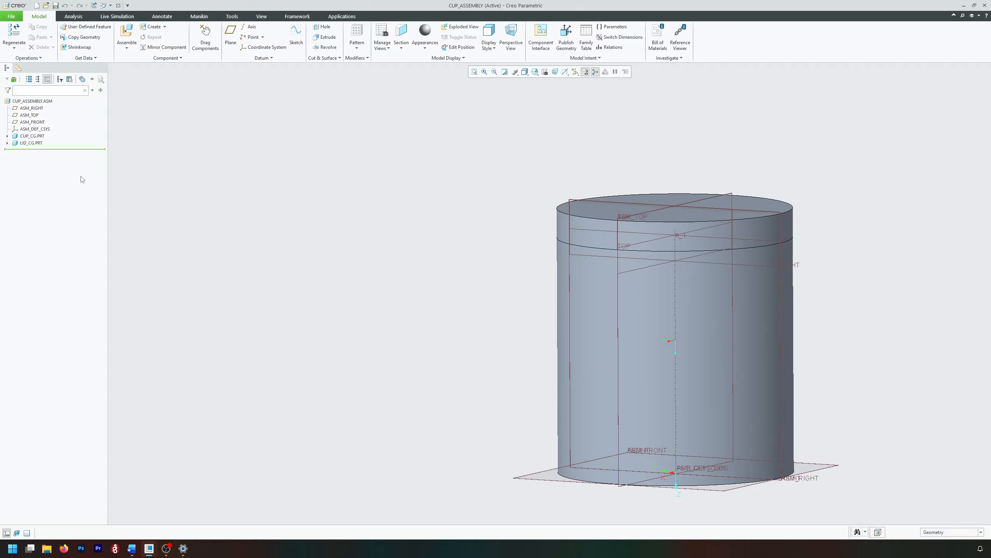
Activate the CUP_CG part within the assembly
left_click(38, 136)
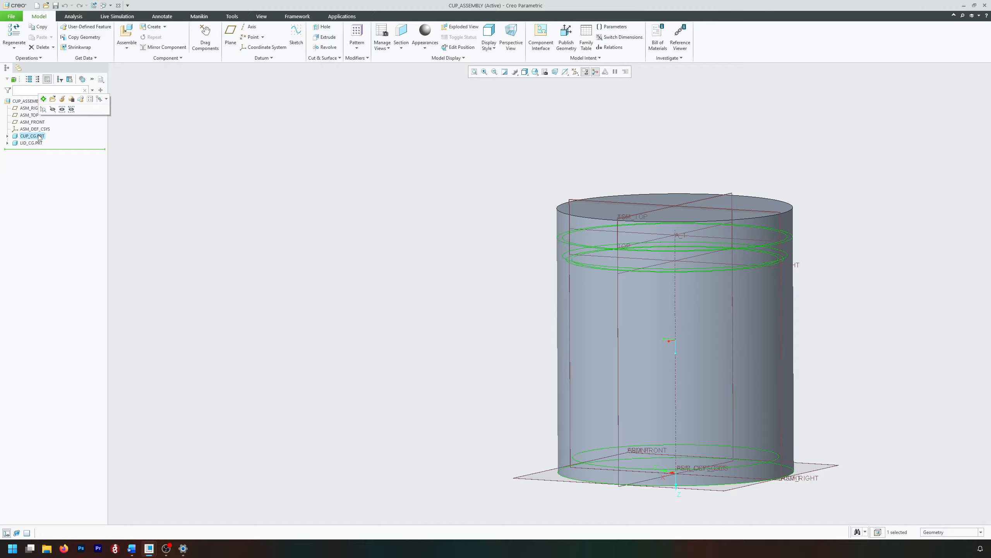
left_click(242, 161)
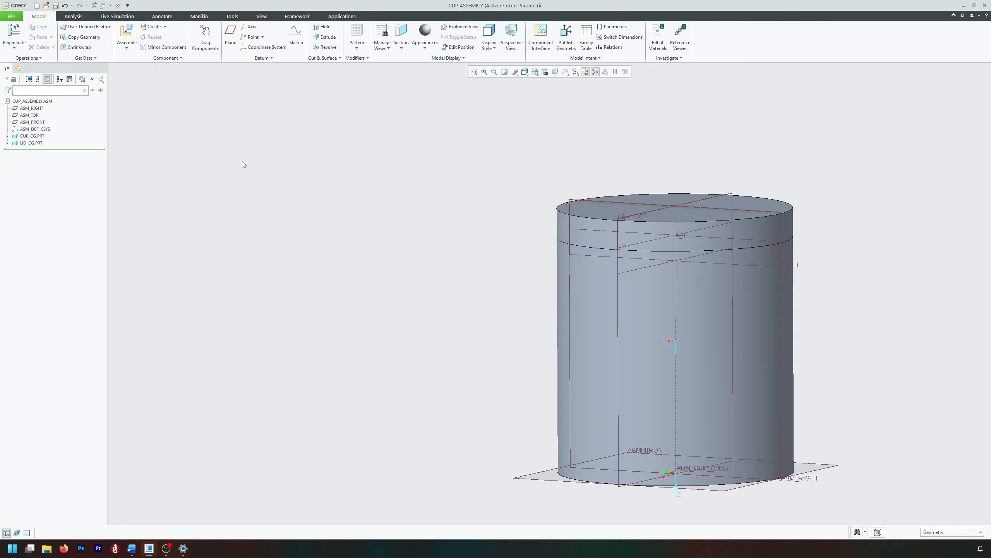
left_click(27, 136)
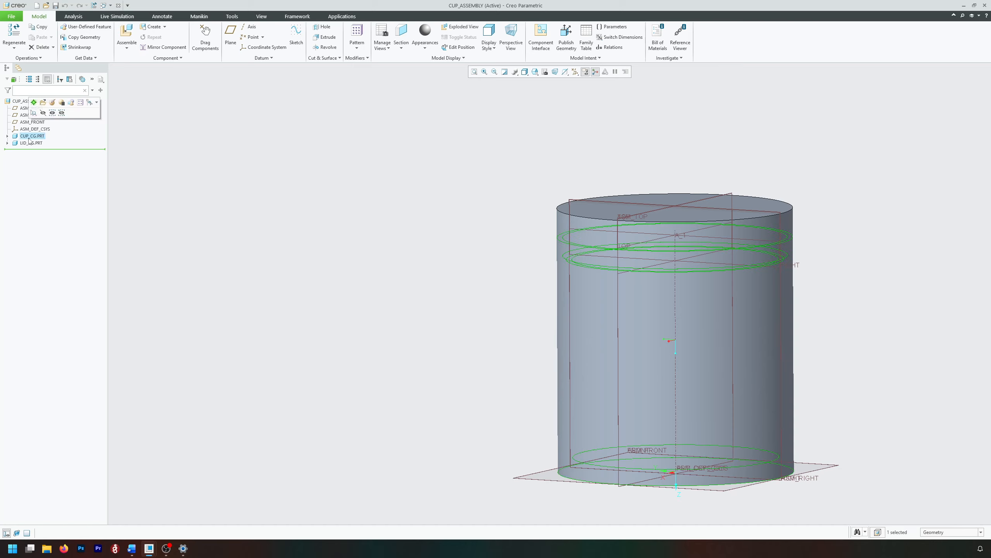
left_click(34, 102)
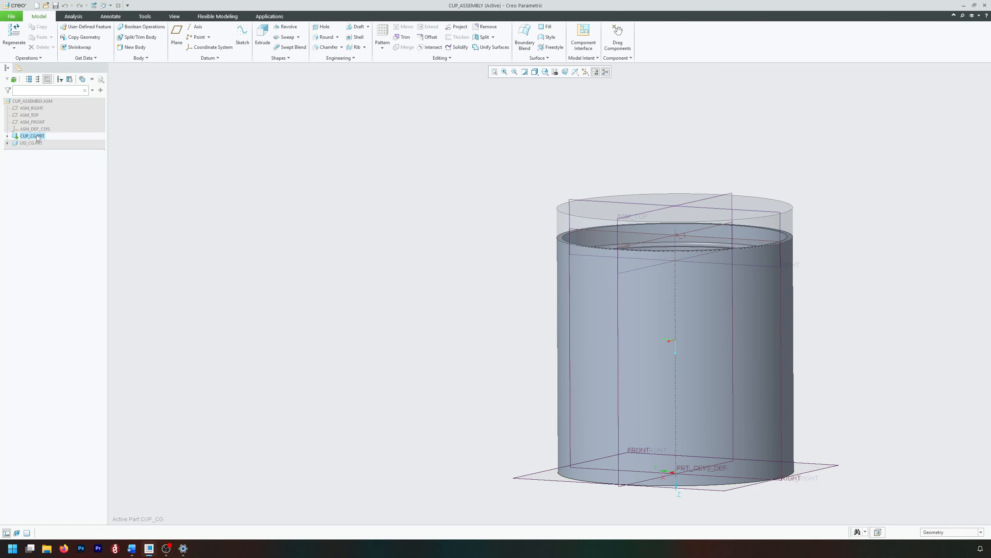
left_click(40, 135)
left_click(198, 148)
Redefine the cup's Revolve 1 feature and open its internal section sketch for editing
left_click(7, 136)
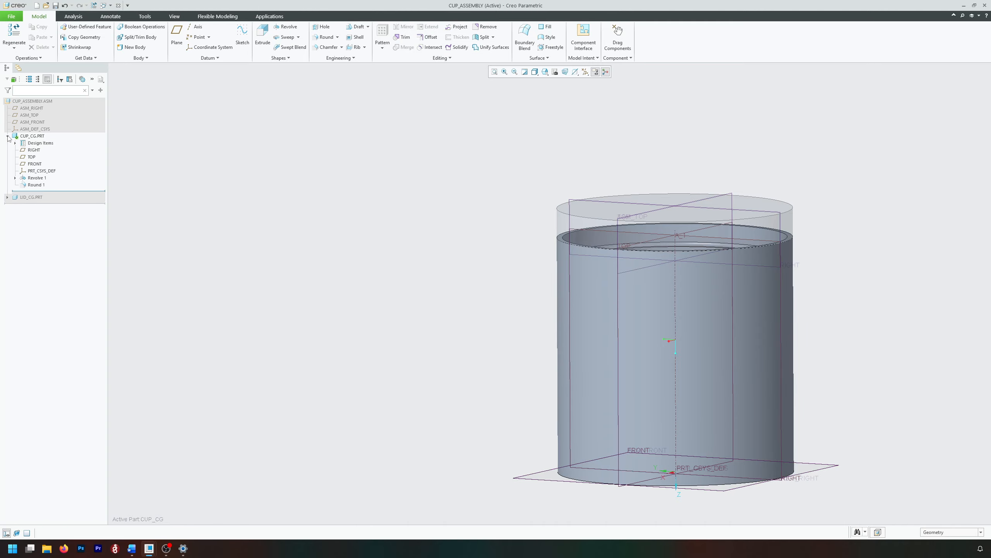
left_click(37, 177)
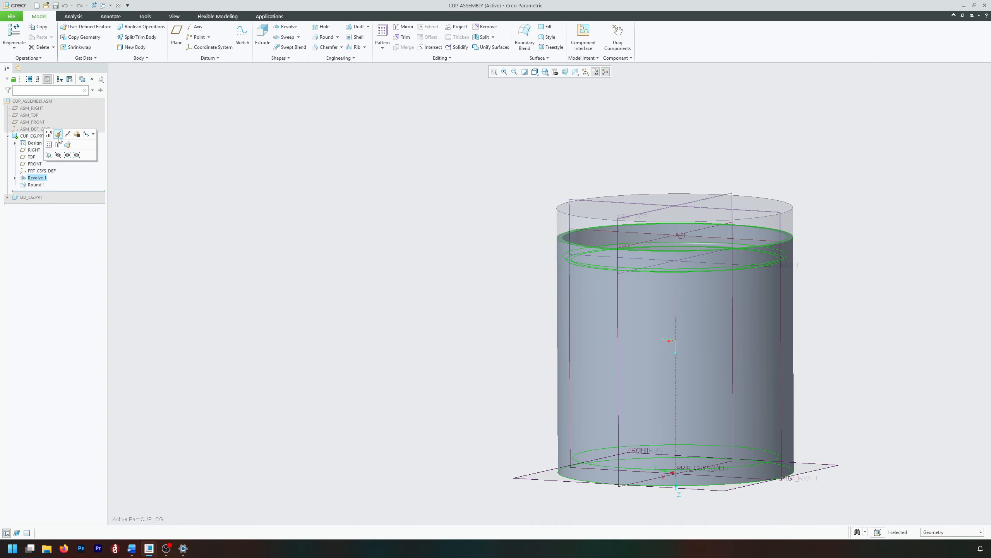
left_click(58, 134)
left_click(168, 90)
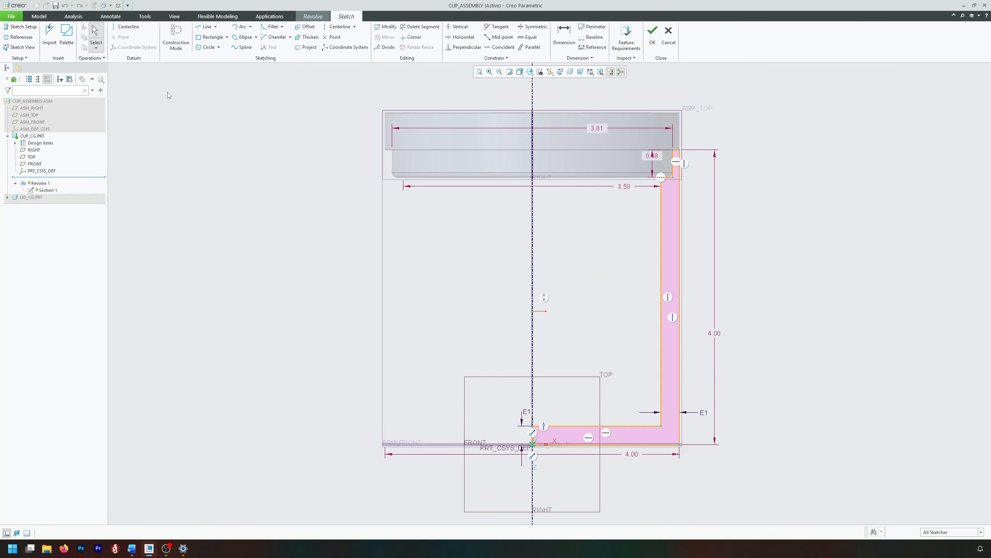
Try setting the cup section's outer diameter to 6.00, and undo that change
double_click(631, 453)
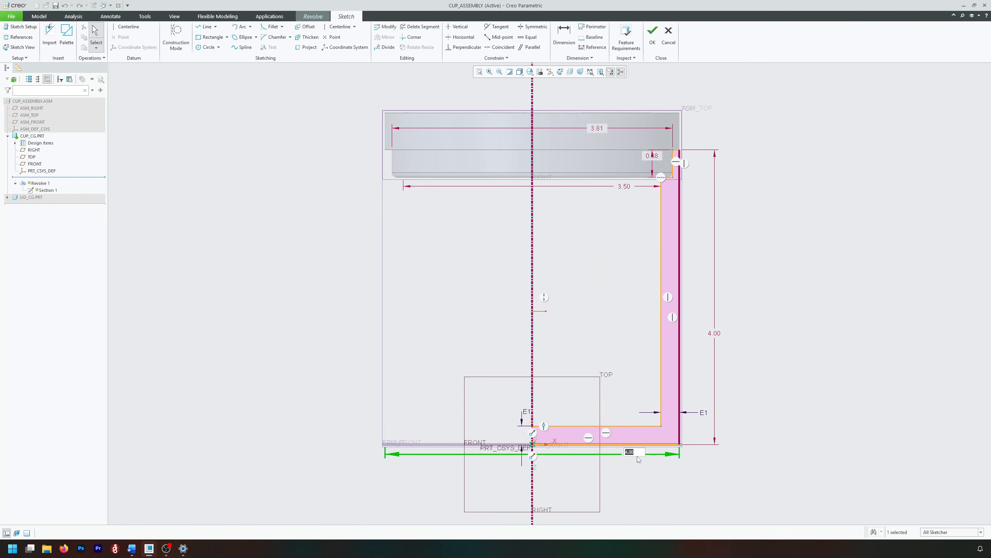
type("6")
key("Return")
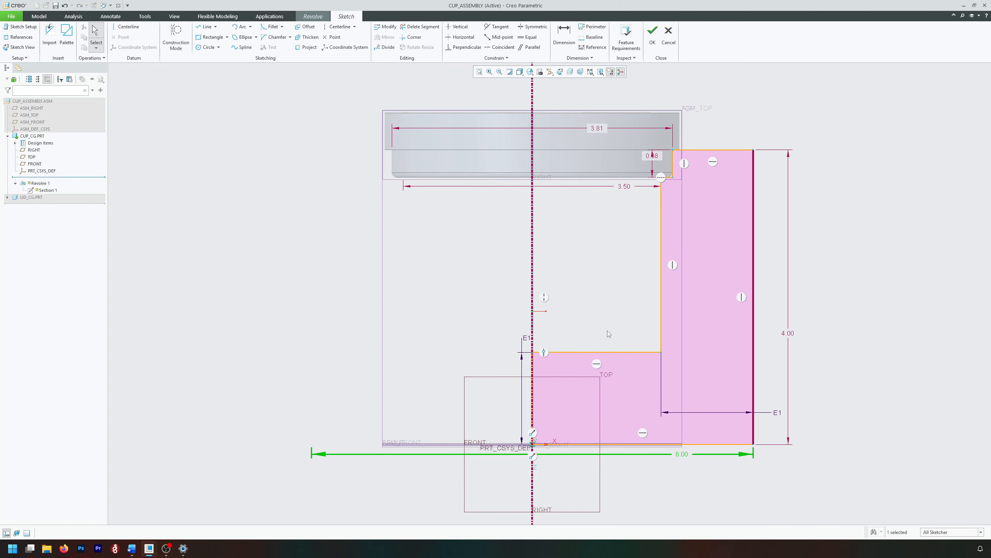
key("ctrl+z")
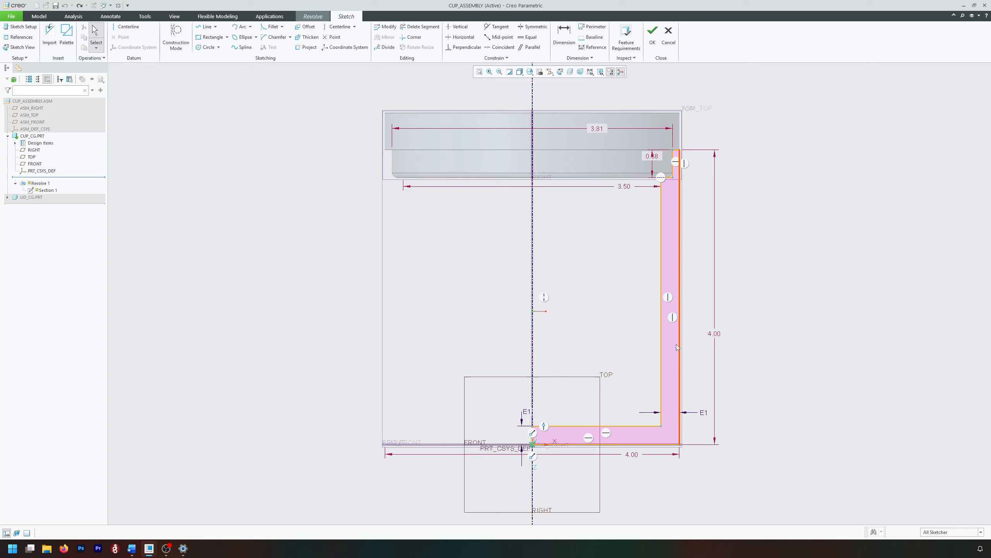
Set the cup section's overall height to 6.00 and the depth of the rim step to 0.50
double_click(717, 332)
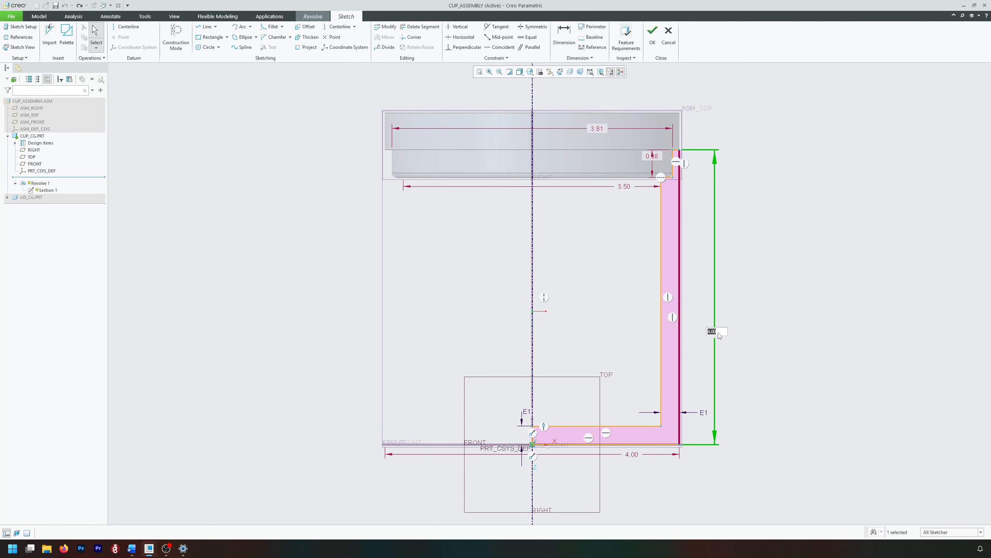
type("6")
key("Return")
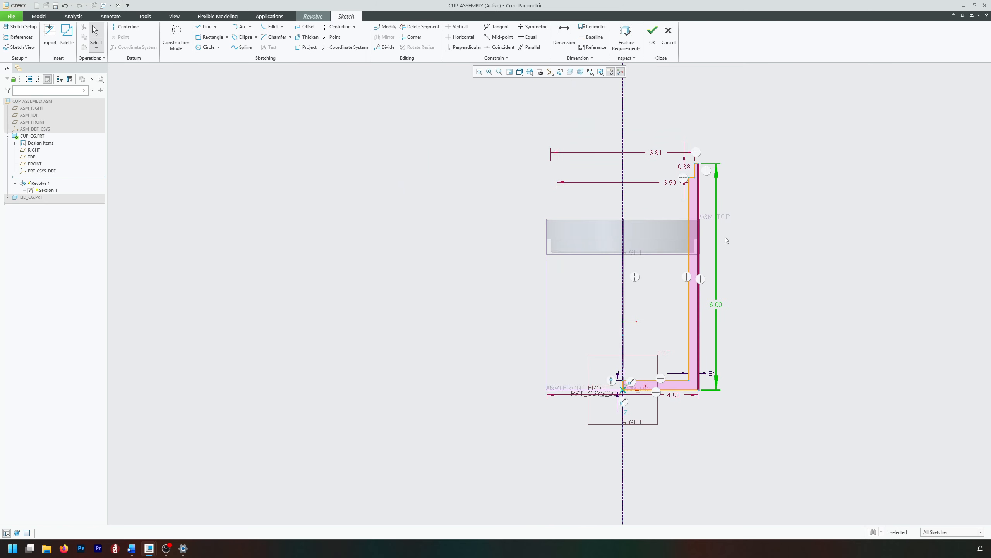
scroll(668, 169, "up", 2)
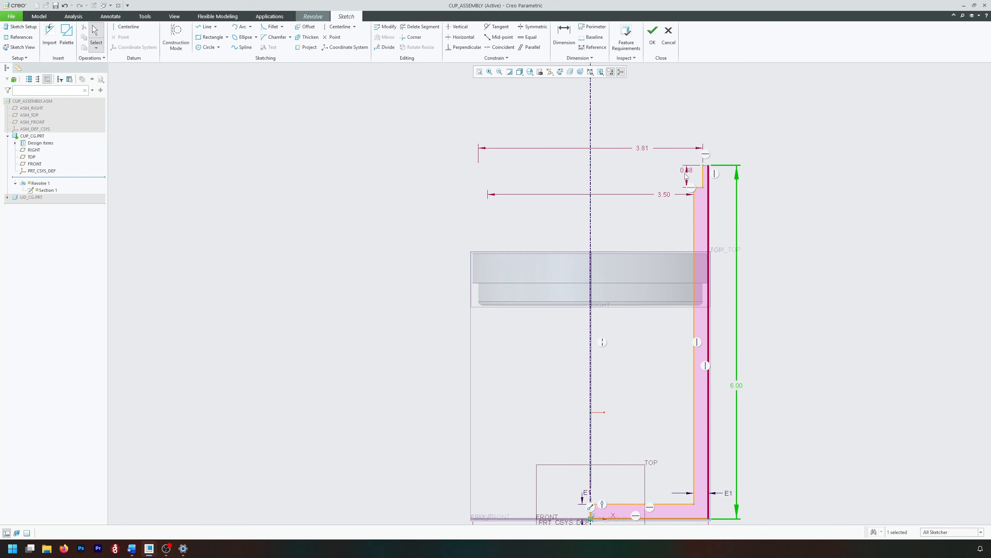
double_click(687, 175)
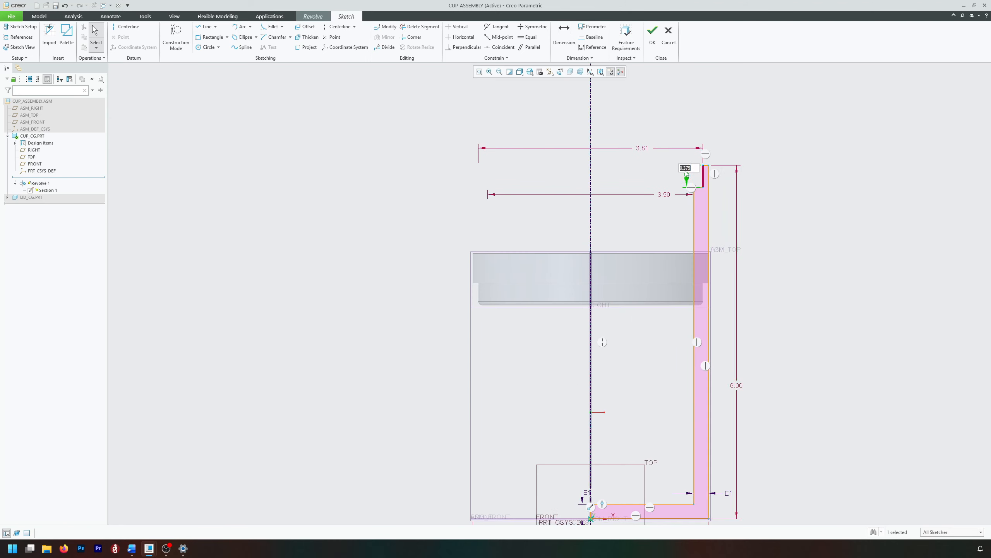
type("0.5")
key("Return")
Set the cup section's outer diameter to 4.50
scroll(706, 231, "down", 2)
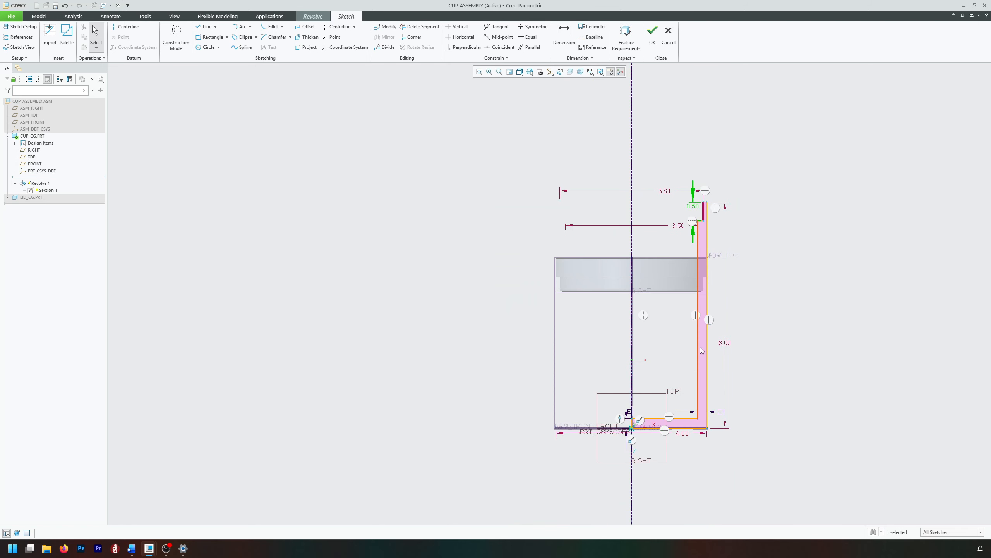
double_click(688, 434)
type("4.5")
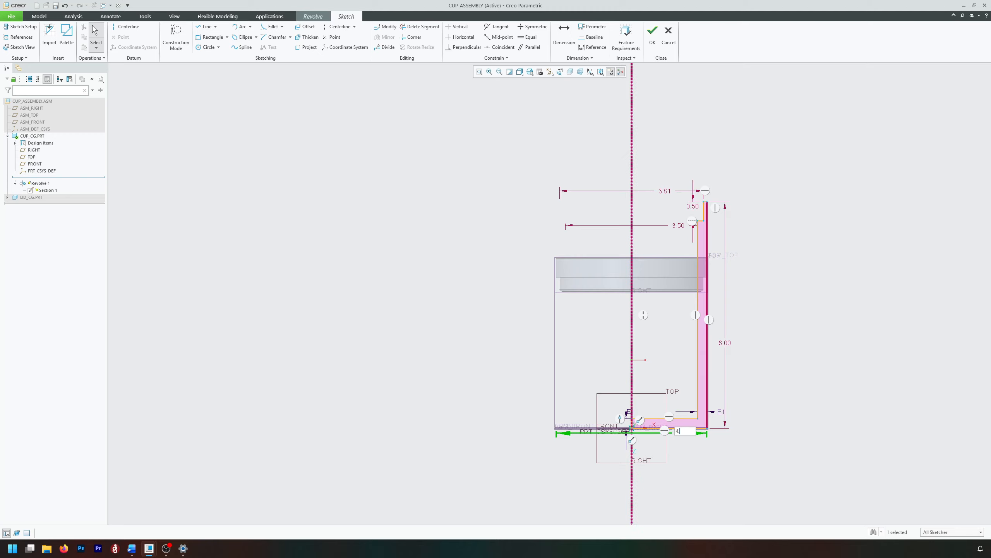
key("Return")
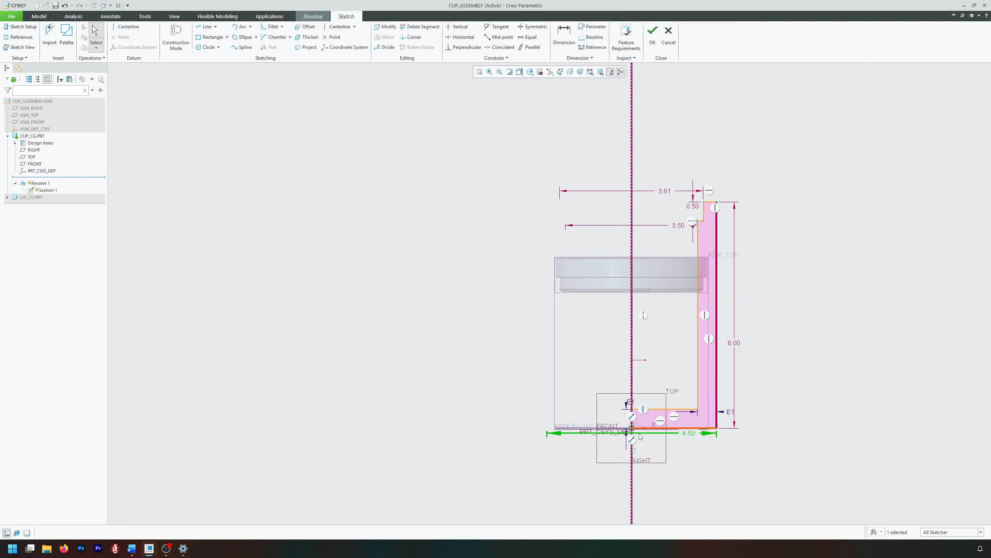
left_click(709, 464)
Delete the E1 equality between floor and wall thickness, and dimension the cup's floor thickness as 0.25
scroll(722, 449, "down", 1)
scroll(721, 447, "up", 2)
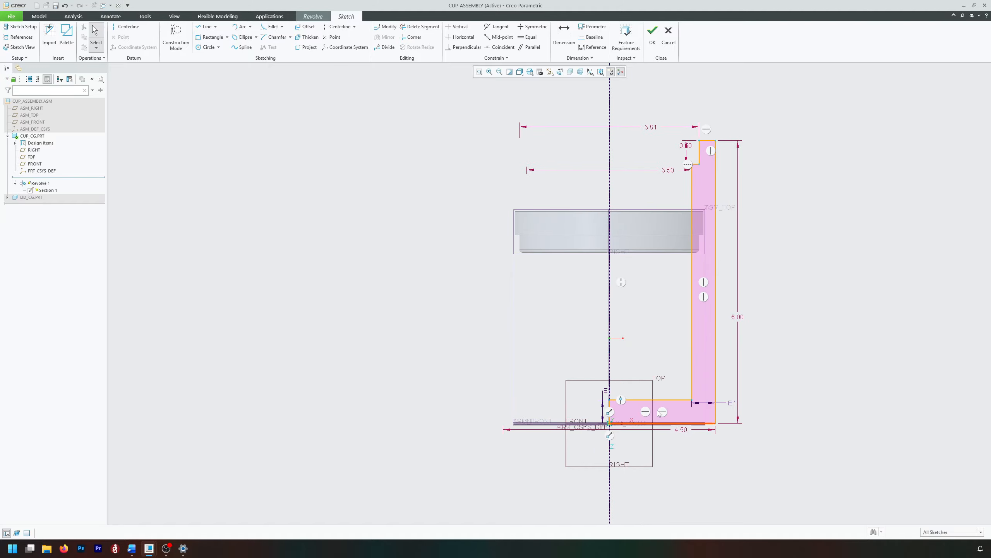
left_click(606, 393)
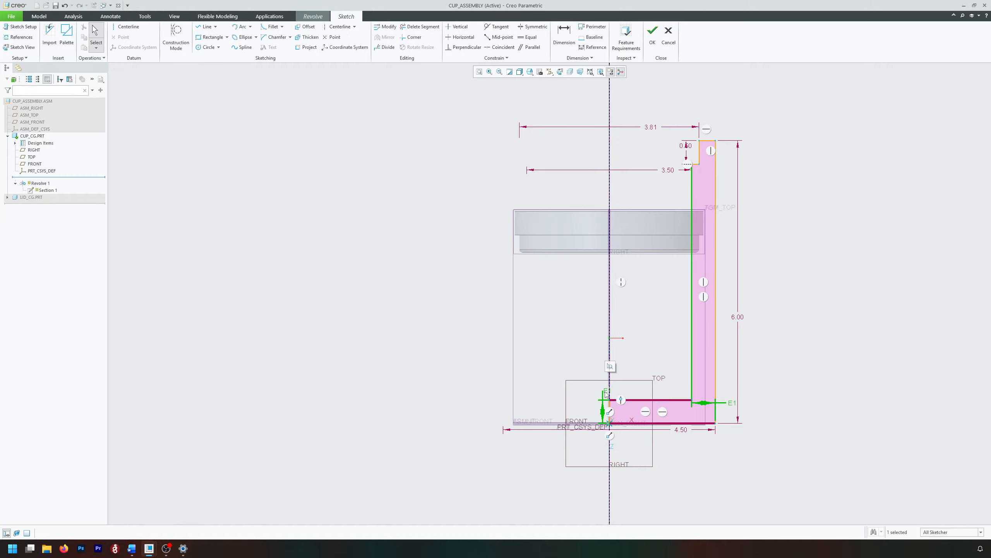
key("Delete")
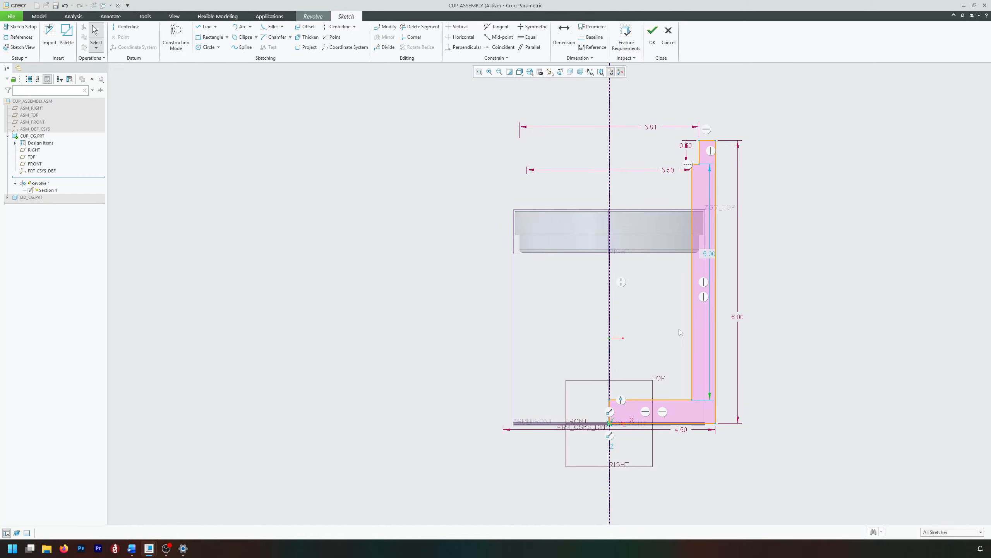
left_click(564, 35)
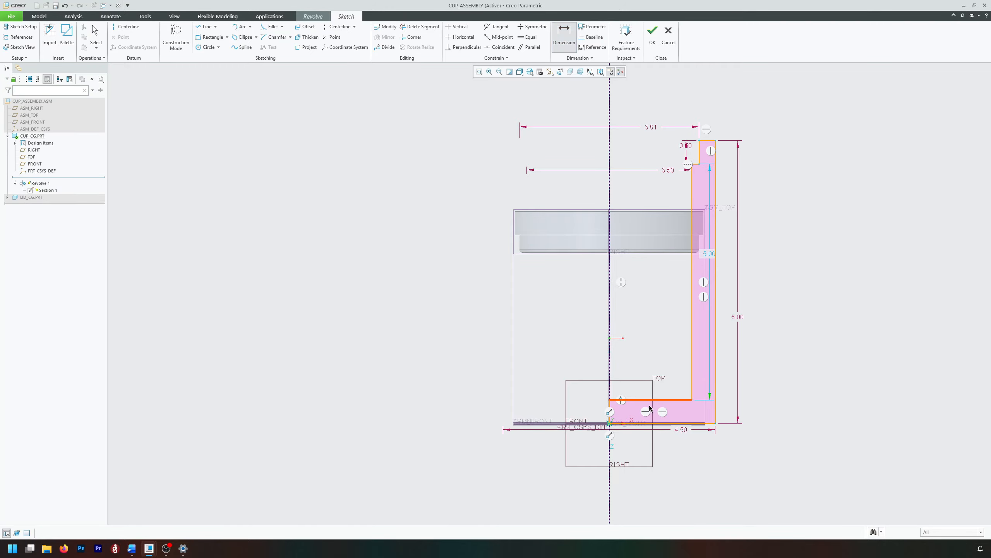
left_click(646, 423)
middle_click(583, 353)
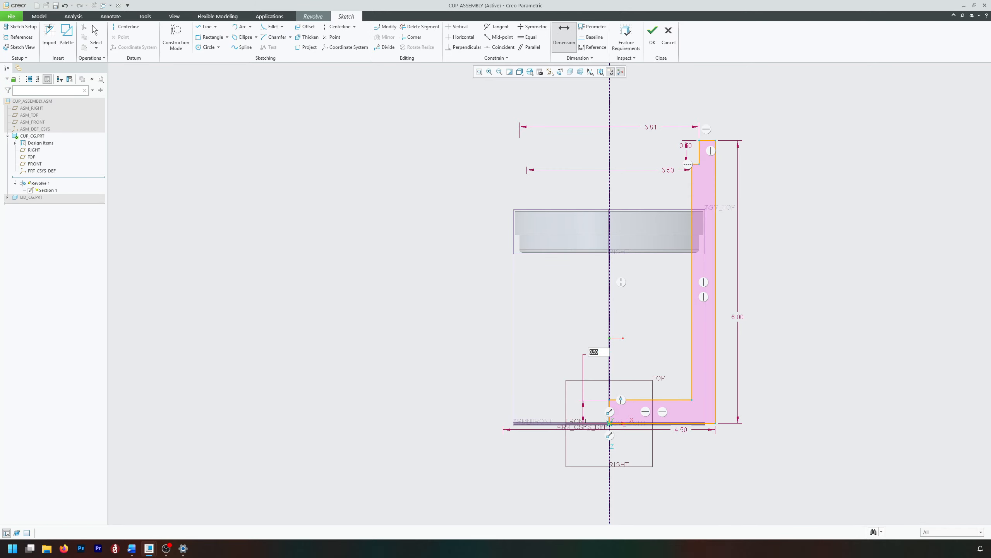
type("0.25")
key("Return")
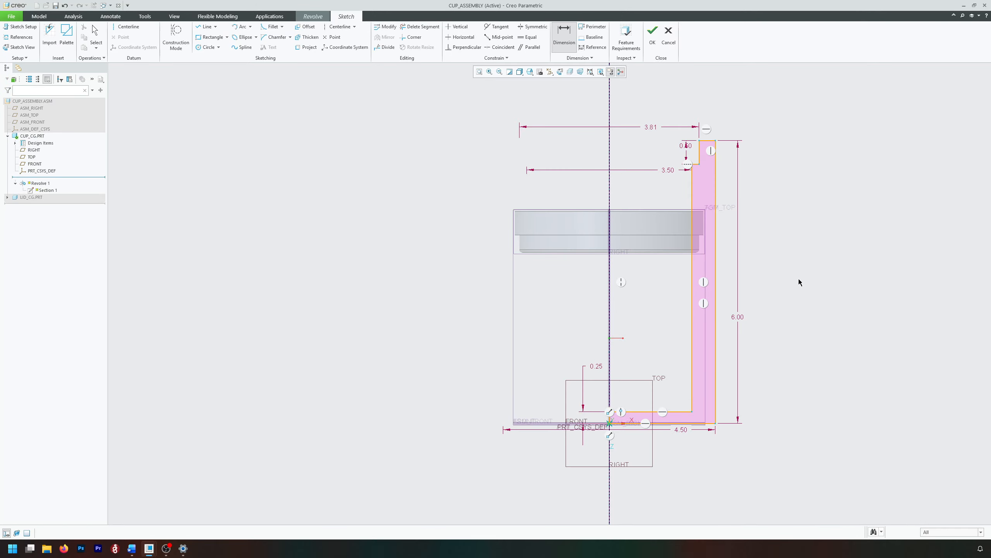
Dimension the cup's wall thickness as 0.25, deleting the conflicting 3.50 inner diameter dimension
left_click(692, 333)
left_click(716, 340)
middle_click(673, 315)
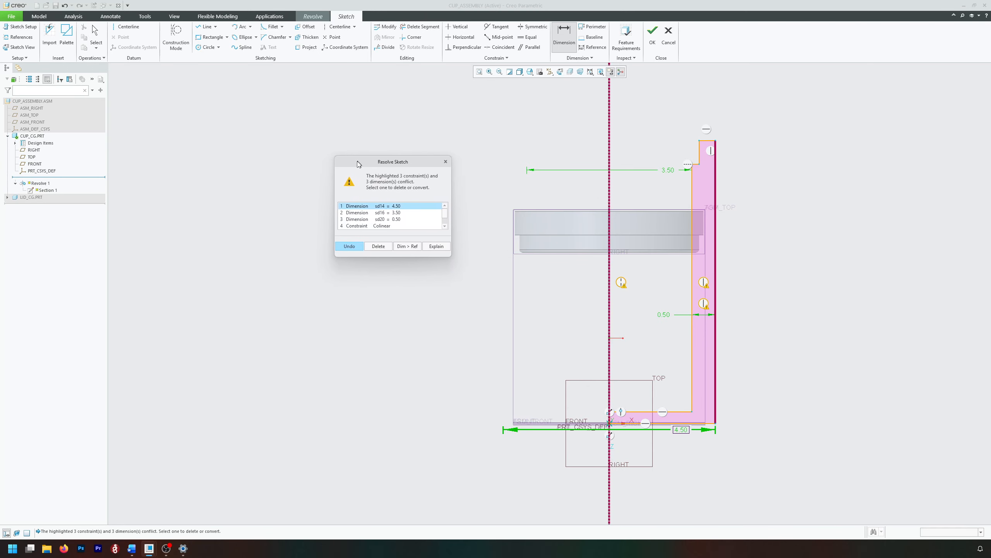
left_click(385, 214)
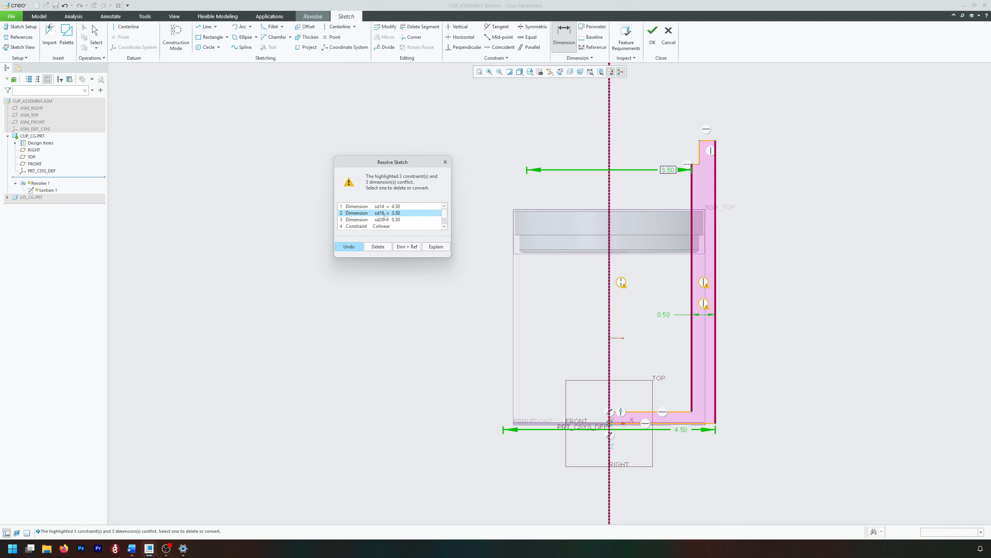
left_click(375, 246)
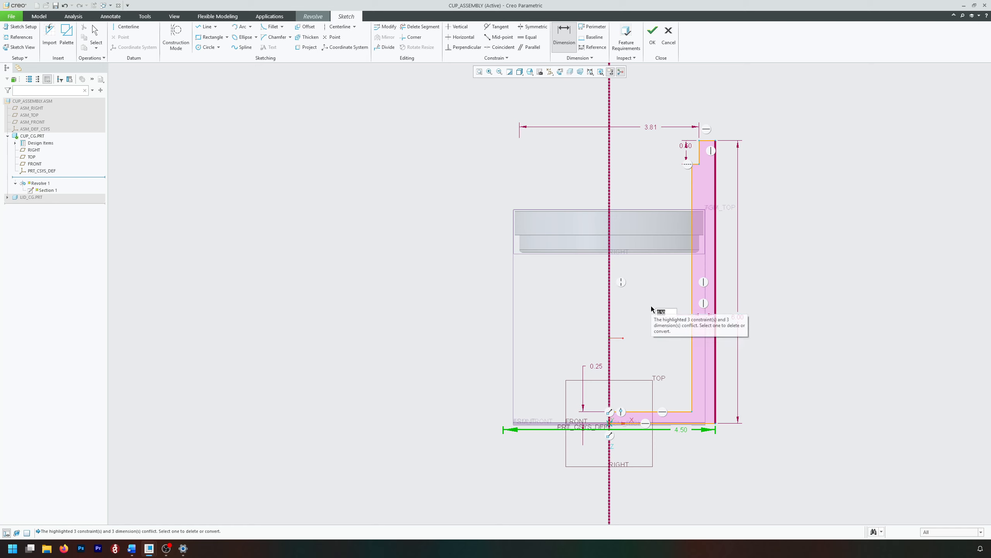
type("0.25")
key("Return")
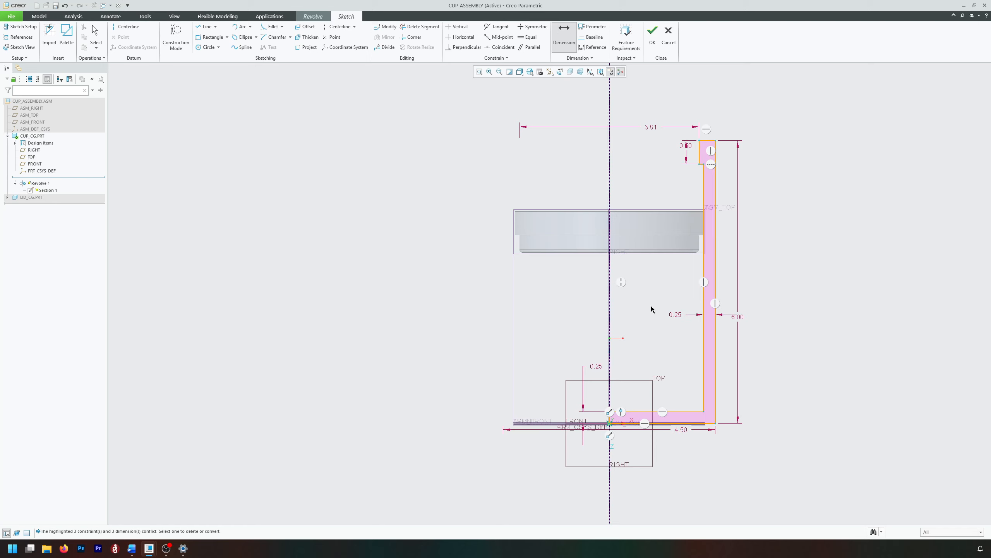
Set the inner diameter of the rim step to 4.25 and accept the edited sketch and the redefined revolve
double_click(646, 128)
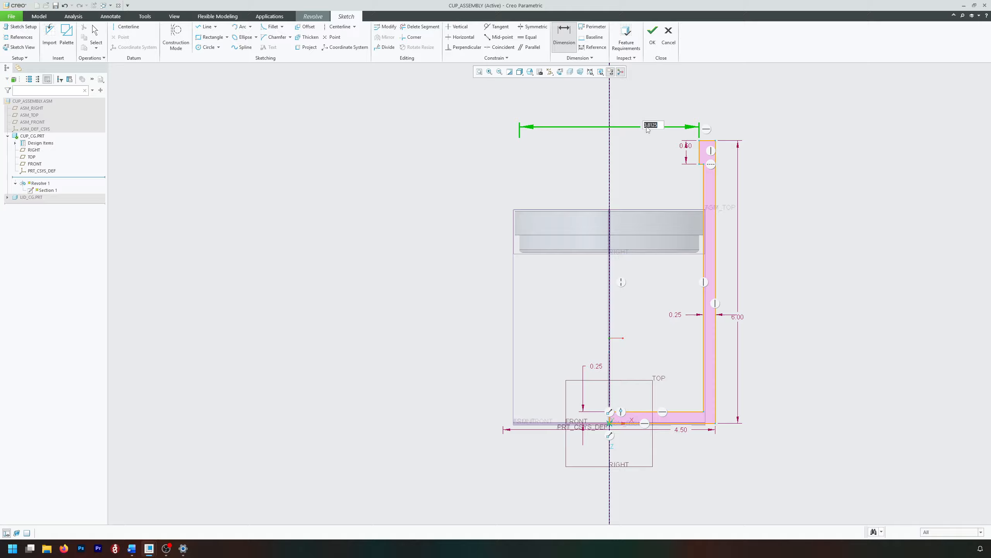
type("3.9")
key("Return")
double_click(647, 128)
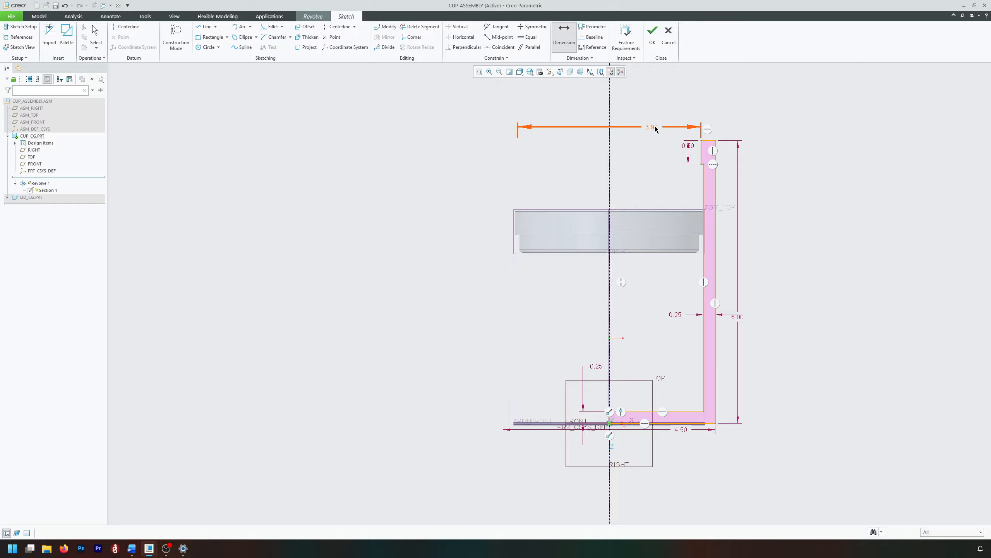
type("4.25")
key("Return")
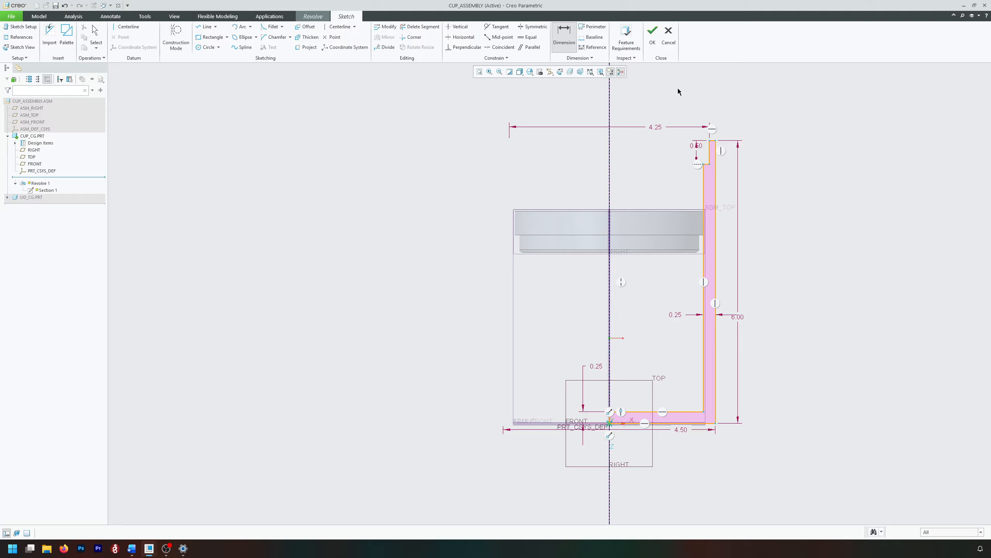
left_click(652, 36)
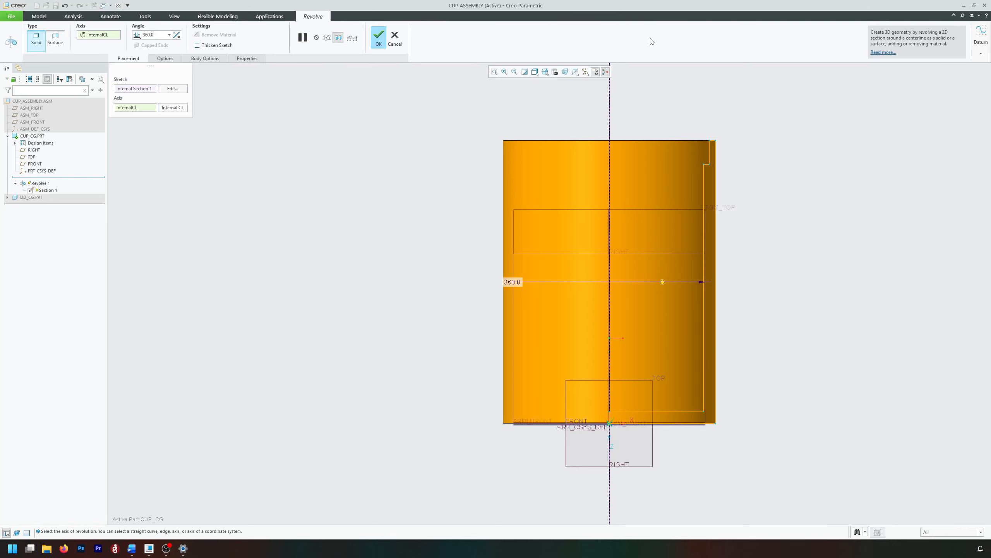
left_click(378, 39)
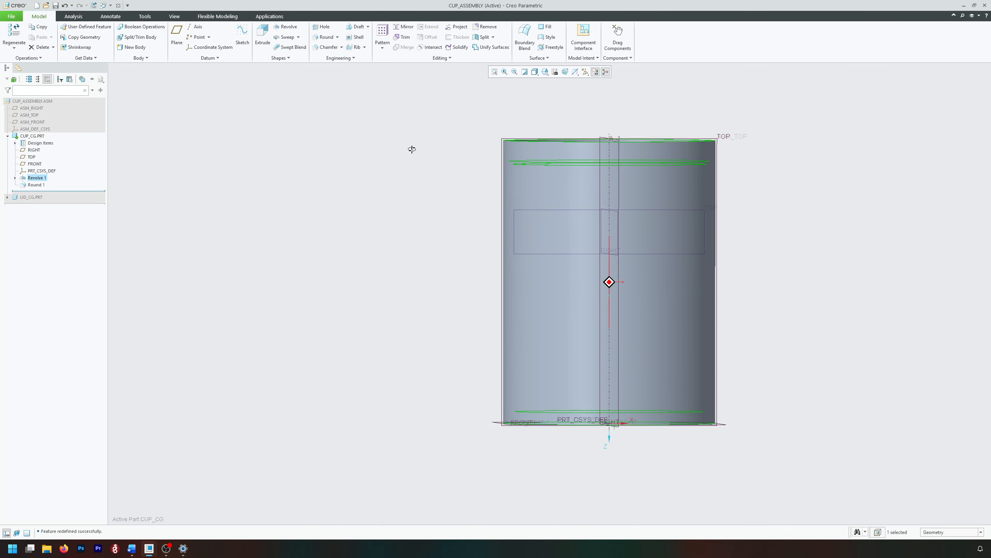
Activate the top-level CUP_ASSEMBLY again and regenerate it to update the lid to the resized cup
middle_click_drag(412, 149, 383, 264)
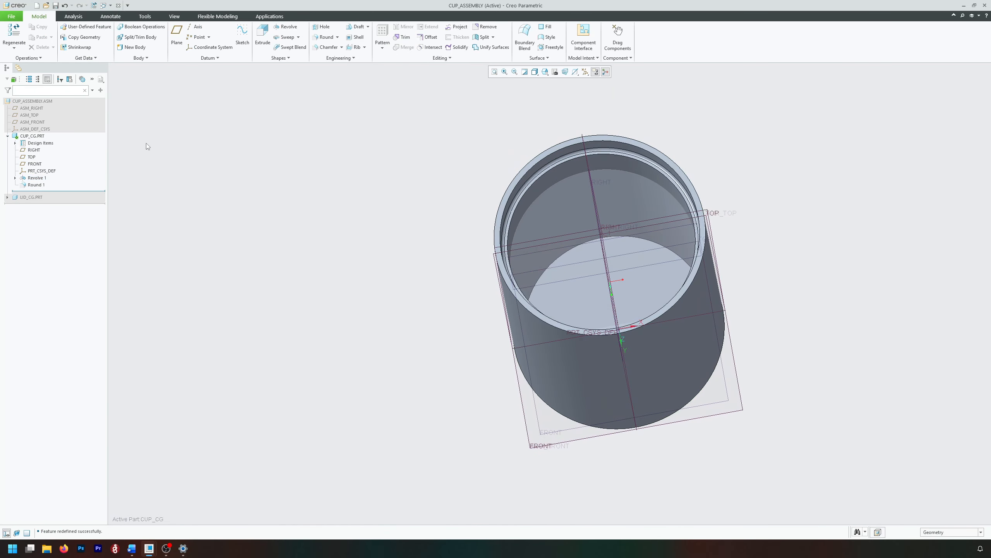
right_click(51, 102)
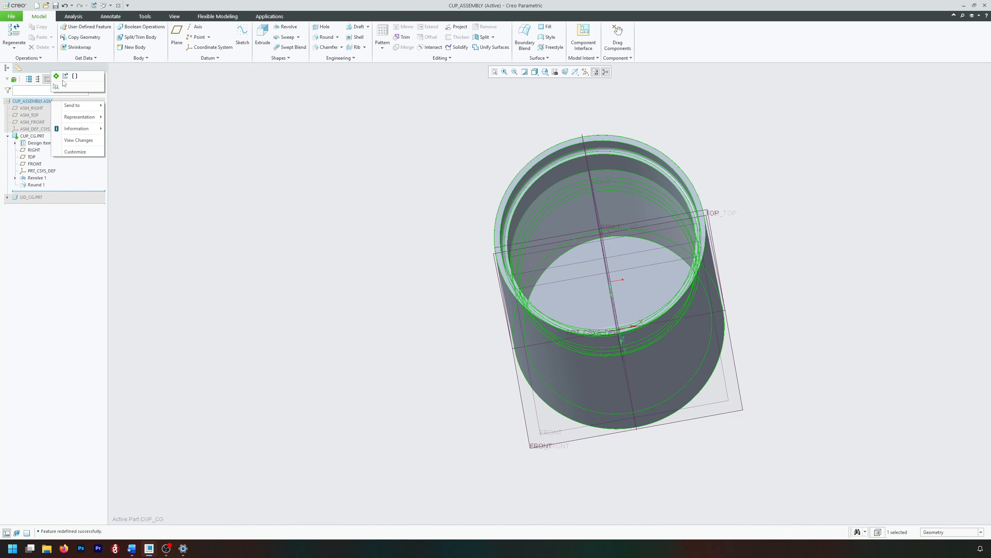
left_click(56, 76)
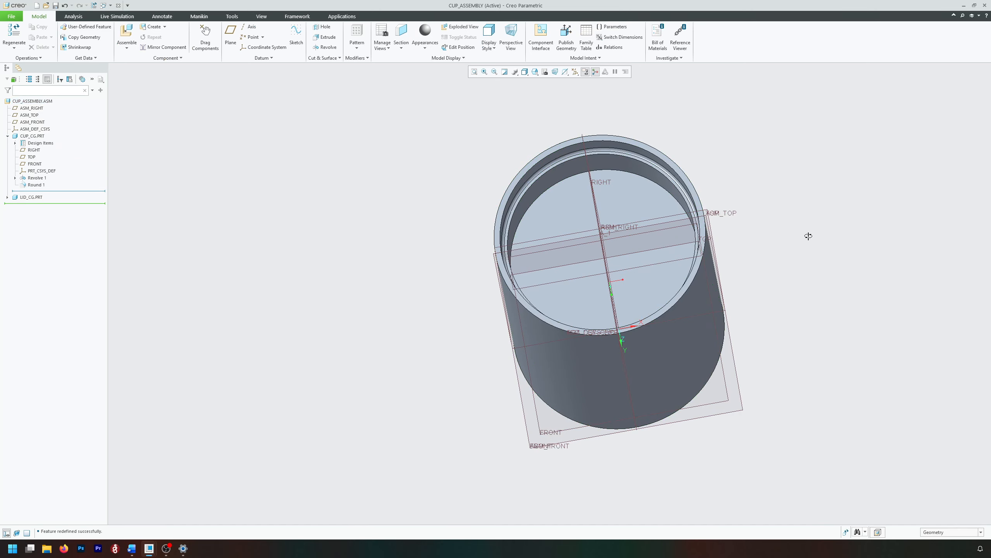
middle_click_drag(809, 236, 808, 229)
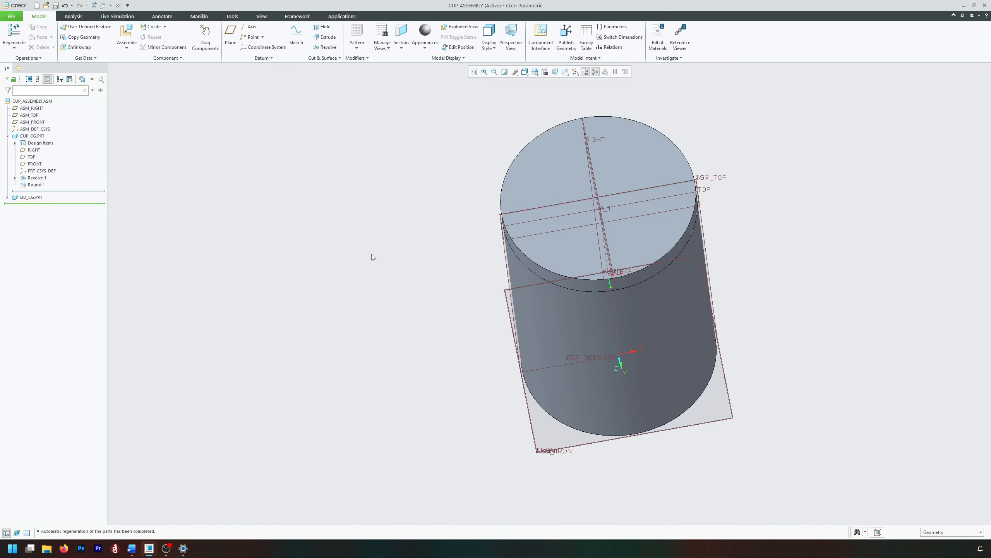
mouse_move(372, 254)
middle_mouse_down()
mouse_move(396, 225)
mouse_move(530, 229)
middle_mouse_up()
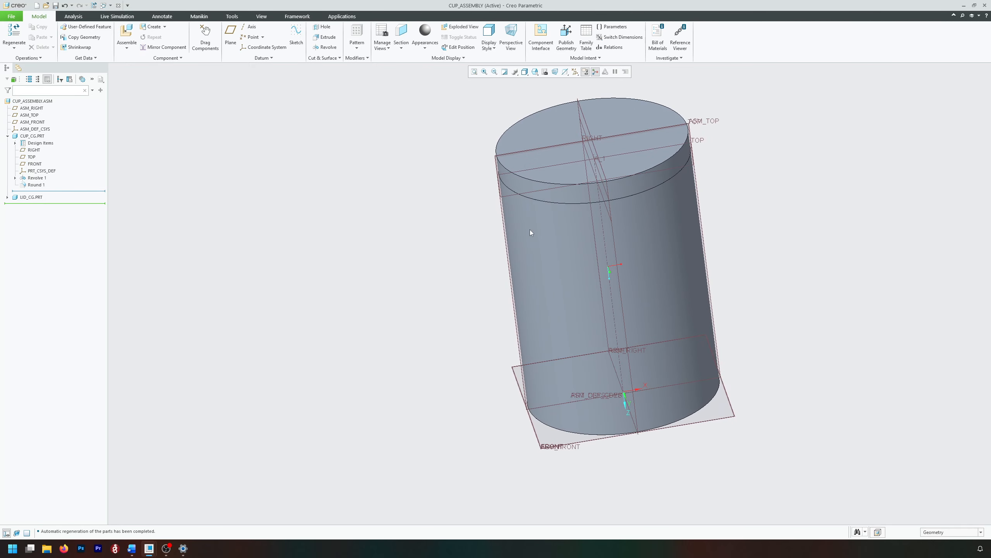
Edit the placement definition of CUP_CG in the assembly and delete its Default constraint
left_click(34, 137)
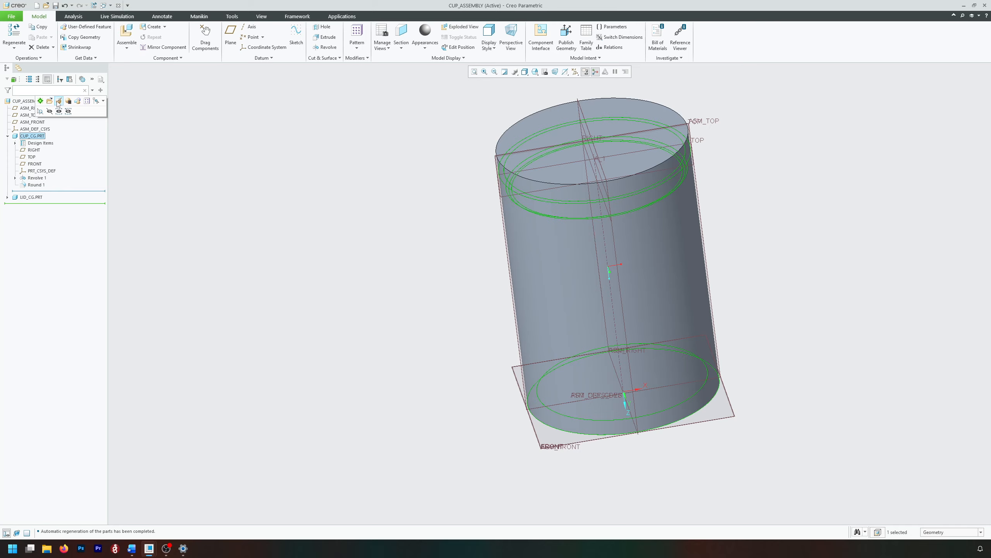
left_click(40, 101)
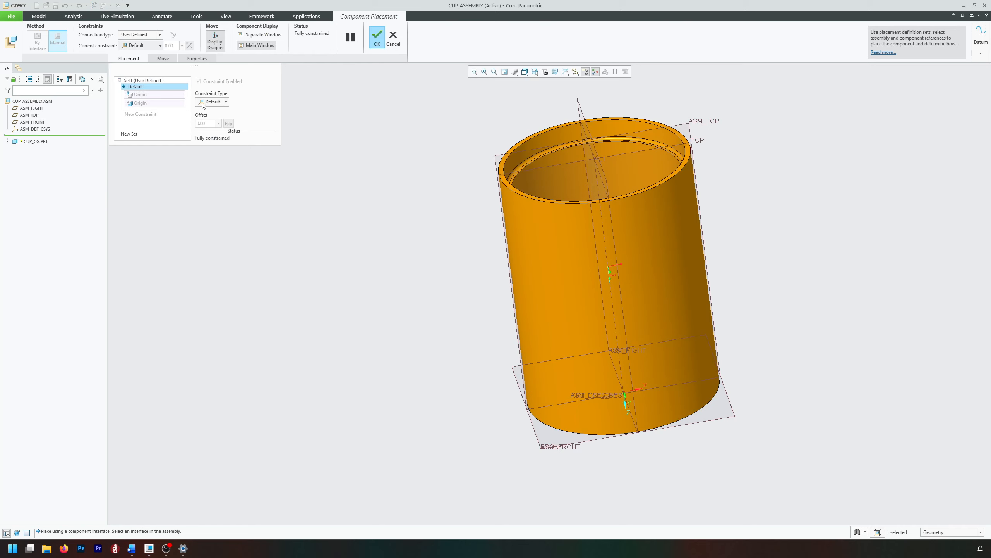
right_click(154, 88)
left_click(171, 92)
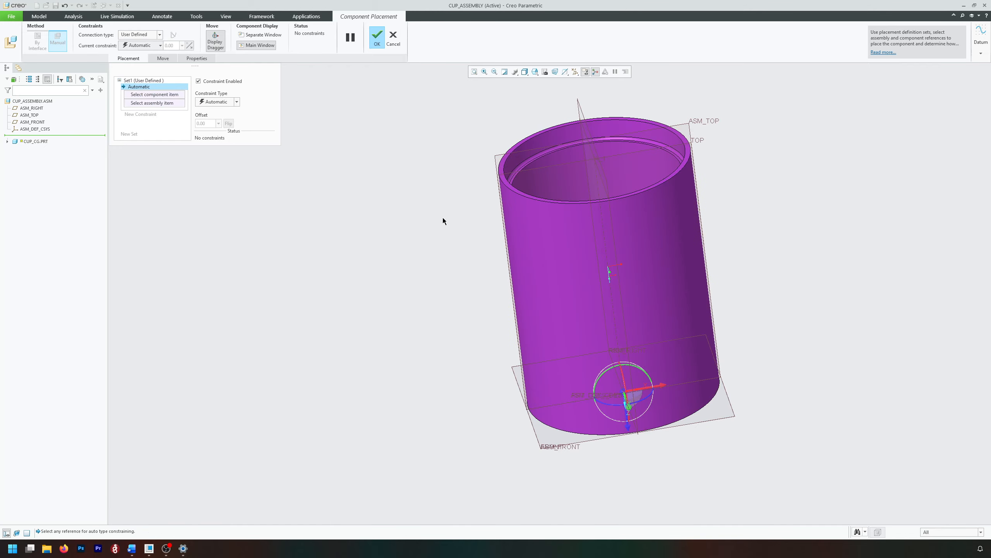
Move the unconstrained cup along its X axis away from the assembly origin, accept the placement, and regenerate the assembly
left_click_drag(662, 387, 896, 340)
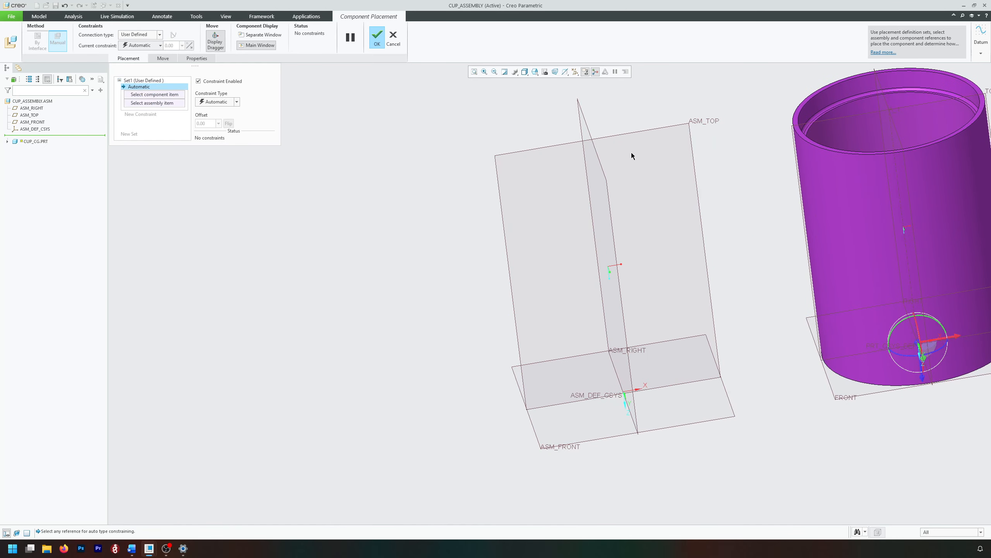
left_click(377, 37)
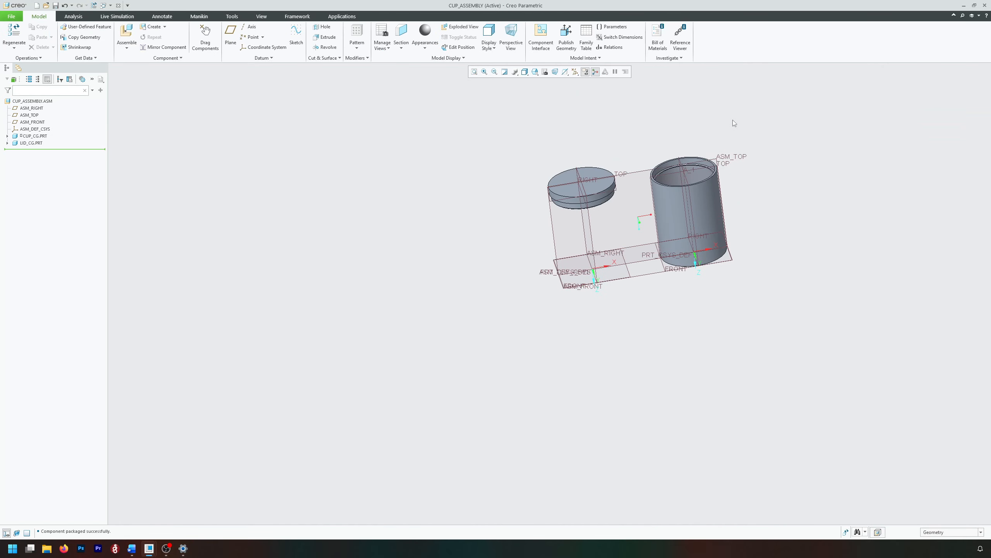
scroll(735, 120, "down", 2)
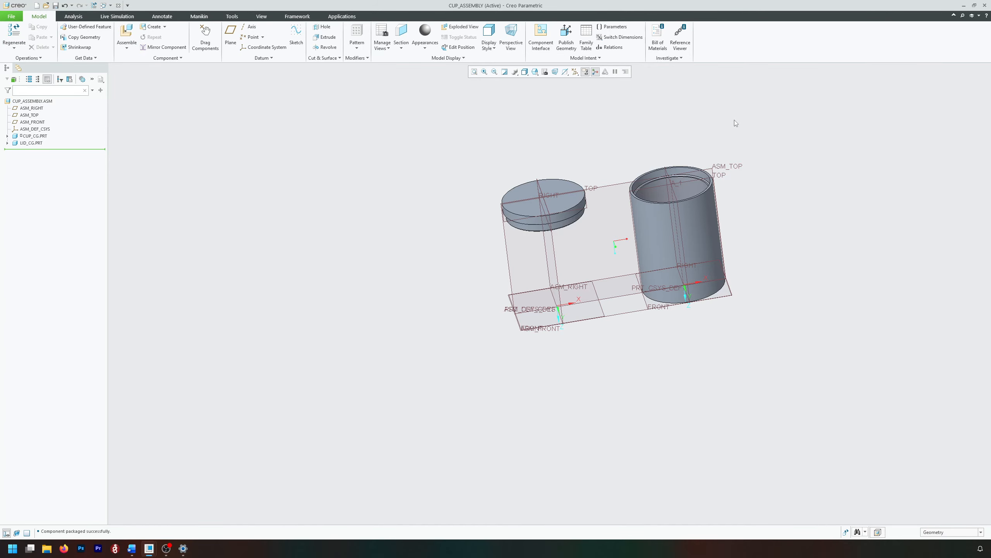
key("ctrl+g")
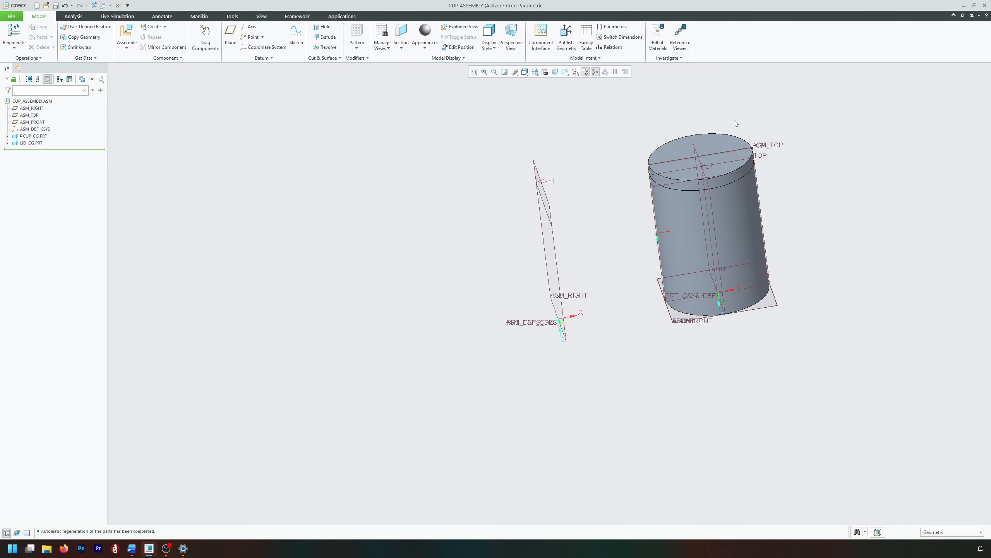